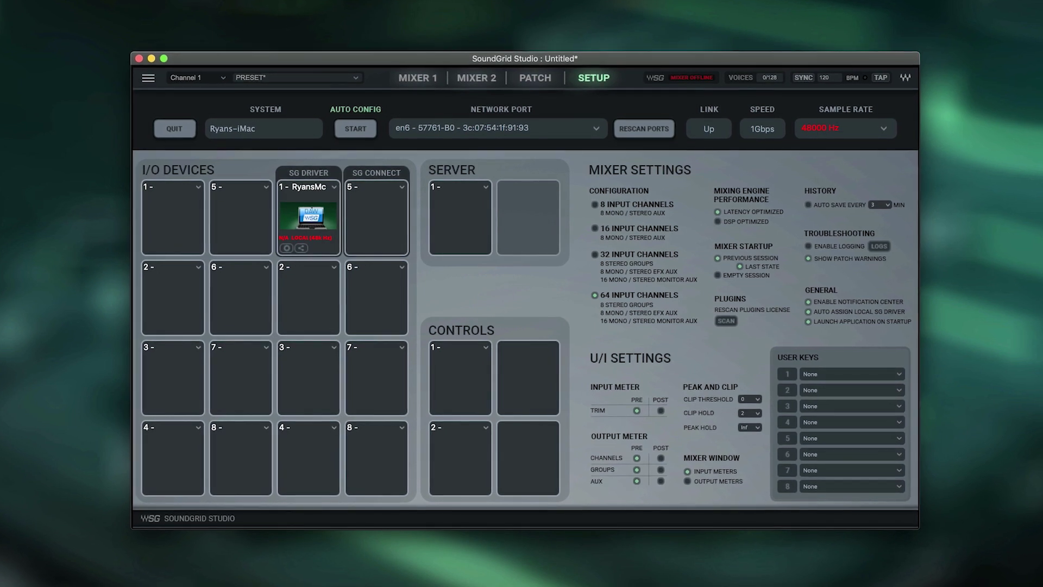
Add the Scarlett Solo USB as a device and assign SG Server-1 as the server
click(459, 187)
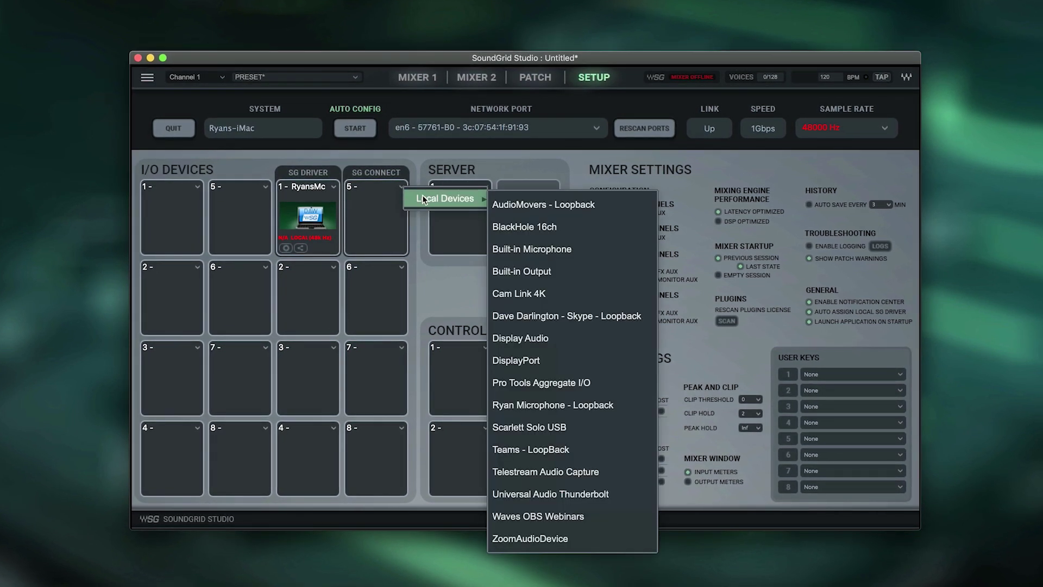
click(528, 428)
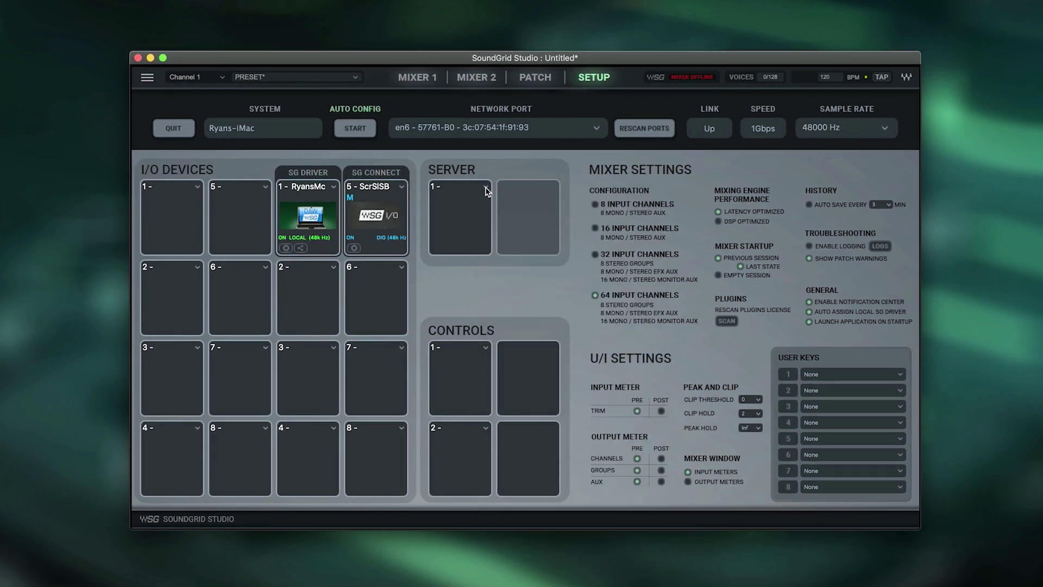
click(486, 189)
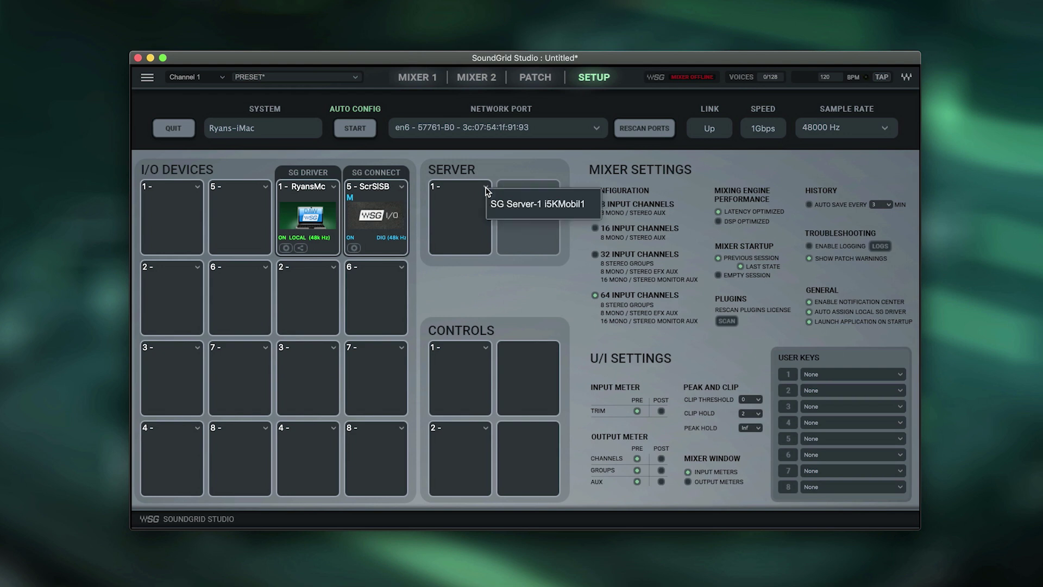
click(519, 210)
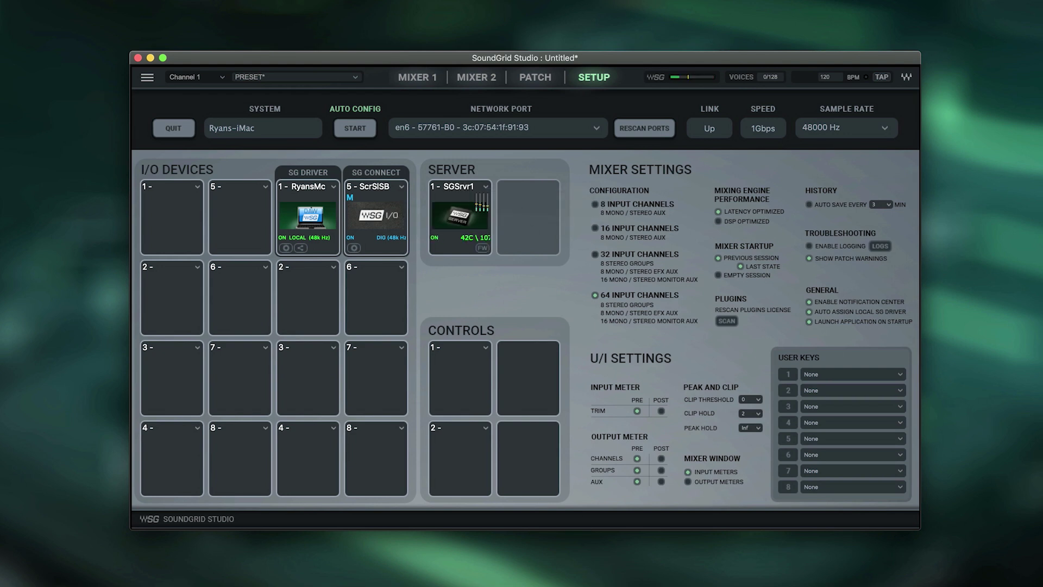
Assign the D-1 interface to I/O slot 1 and the RyanM-MBP driver to slot 2
click(197, 188)
mouse_move(244, 199)
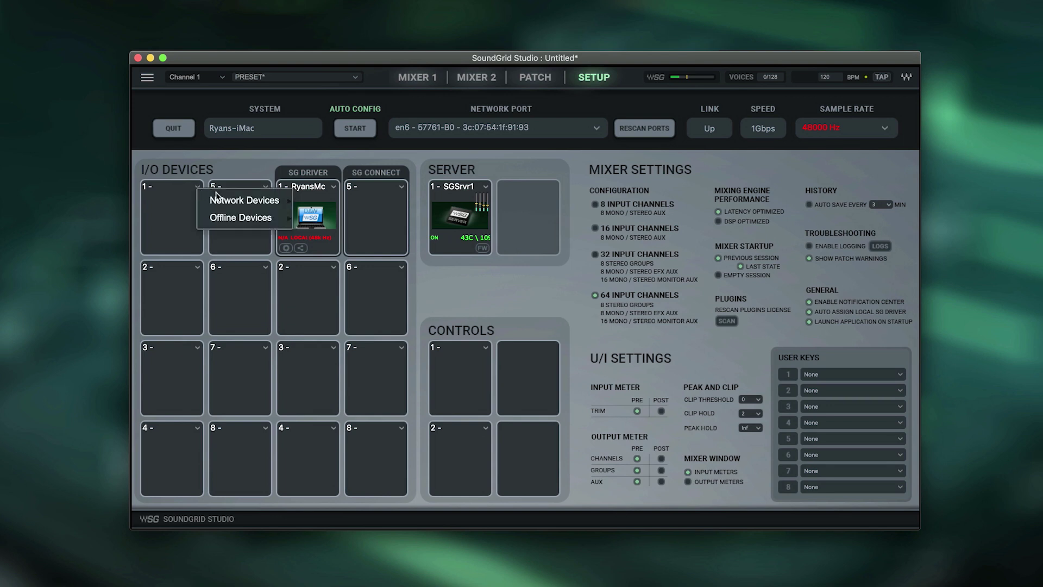
click(341, 209)
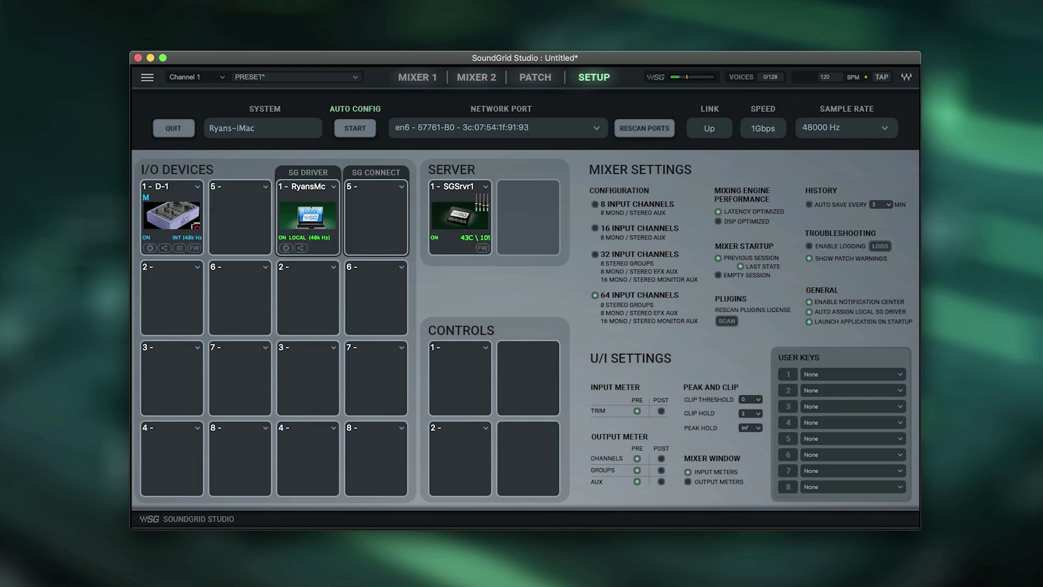
click(334, 269)
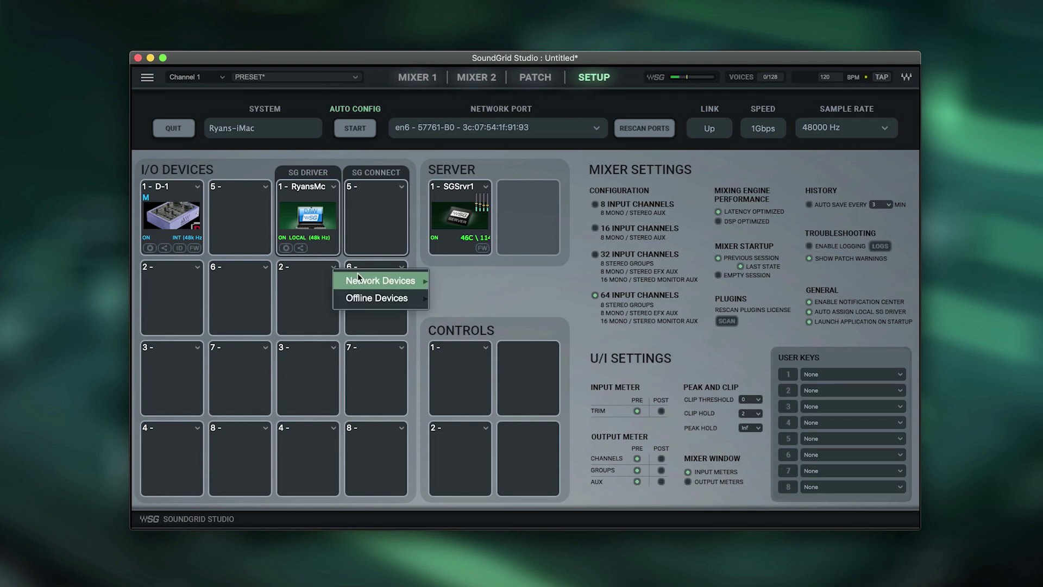
click(519, 311)
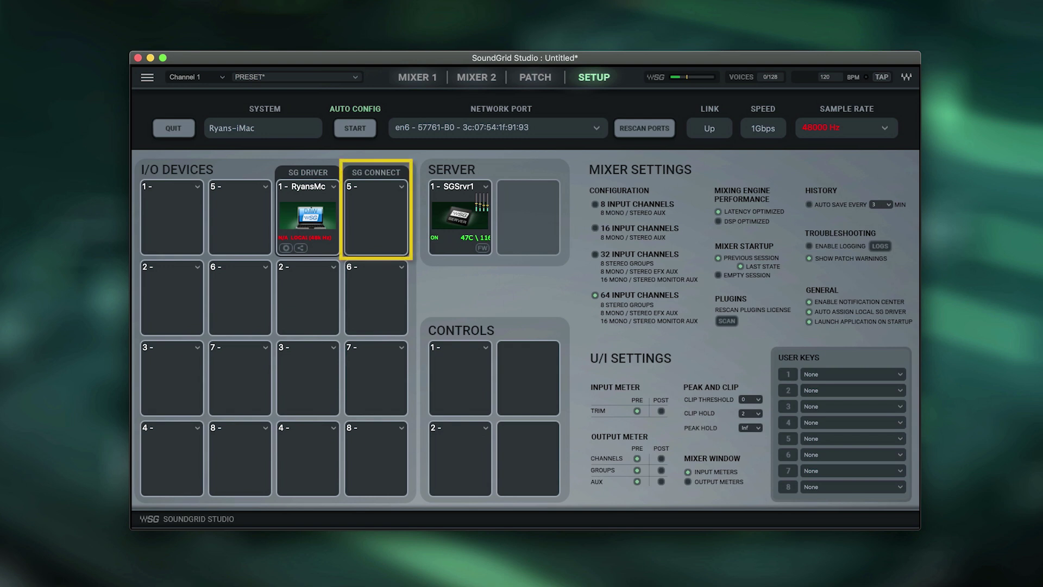
Connect the Scarlett Solo USB from Local Devices in SG Connect slot 5
click(402, 189)
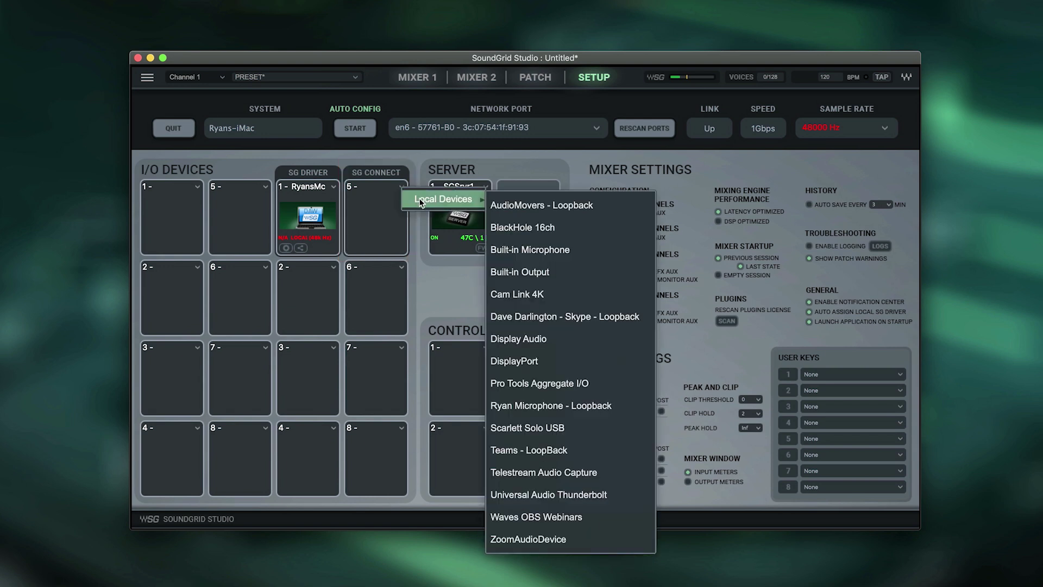
click(569, 430)
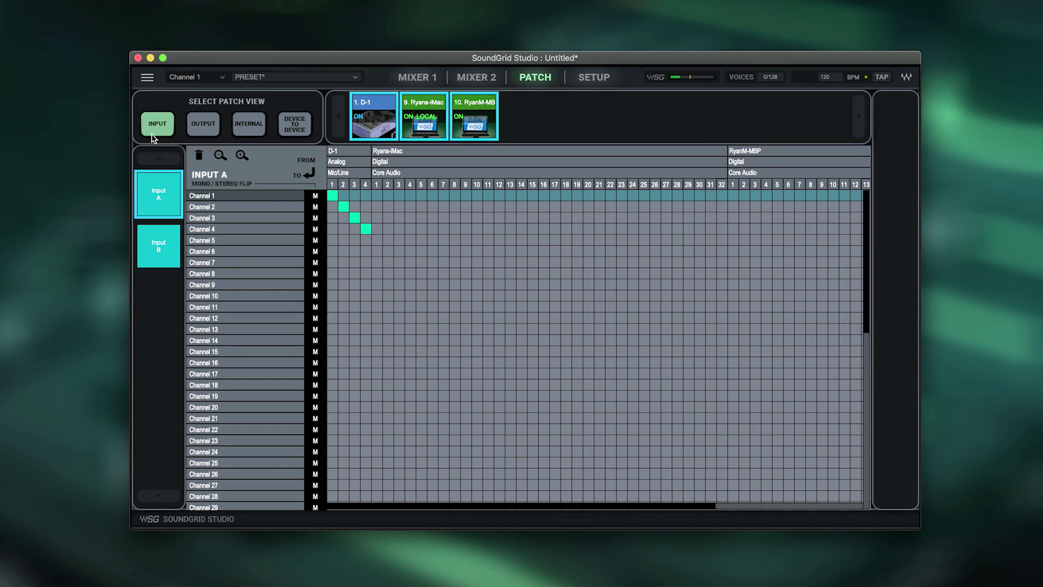
Browse the Output, Internal and Device to Device patching views
click(204, 126)
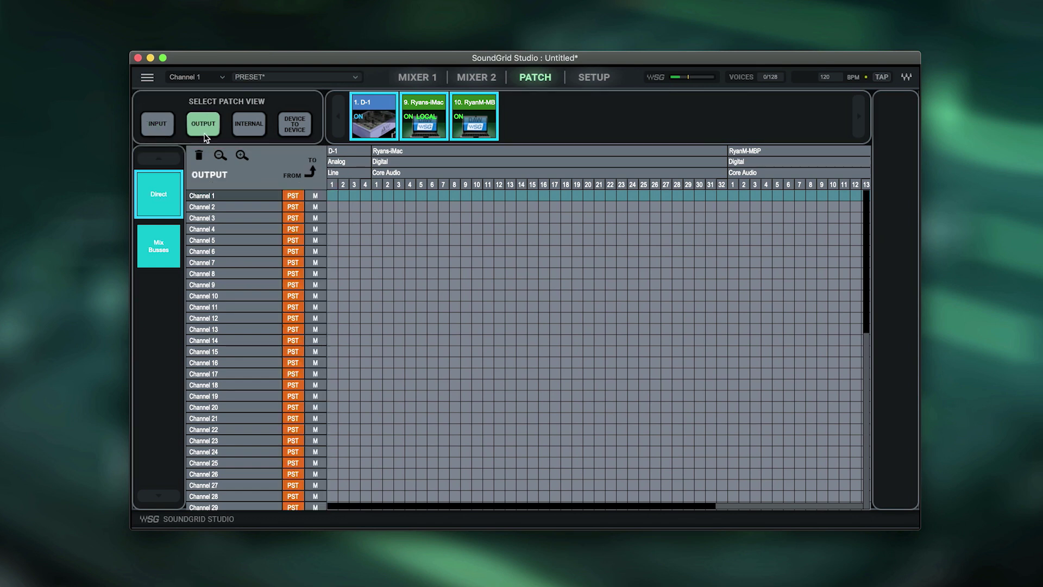
click(249, 124)
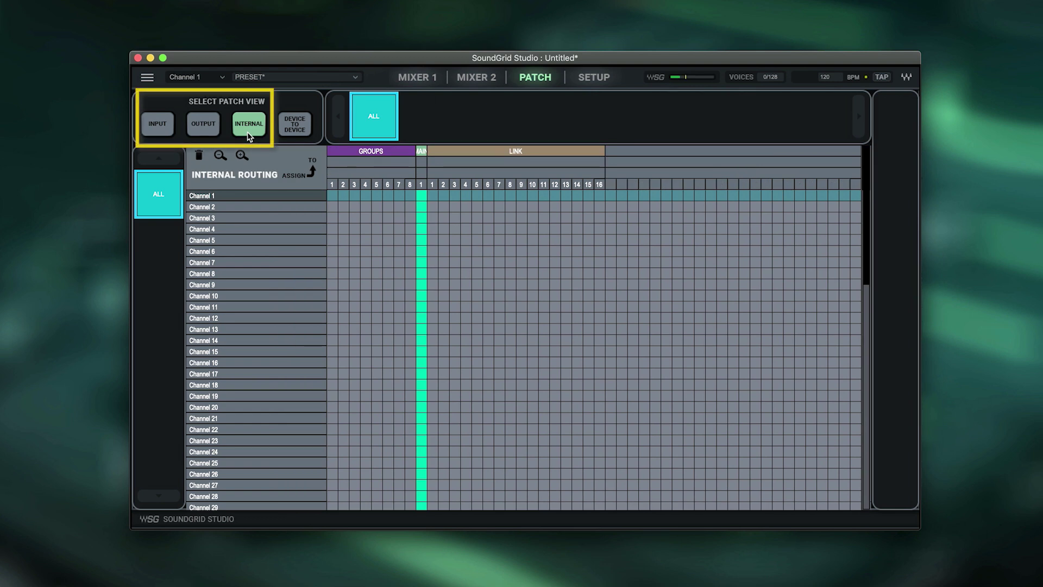
click(295, 125)
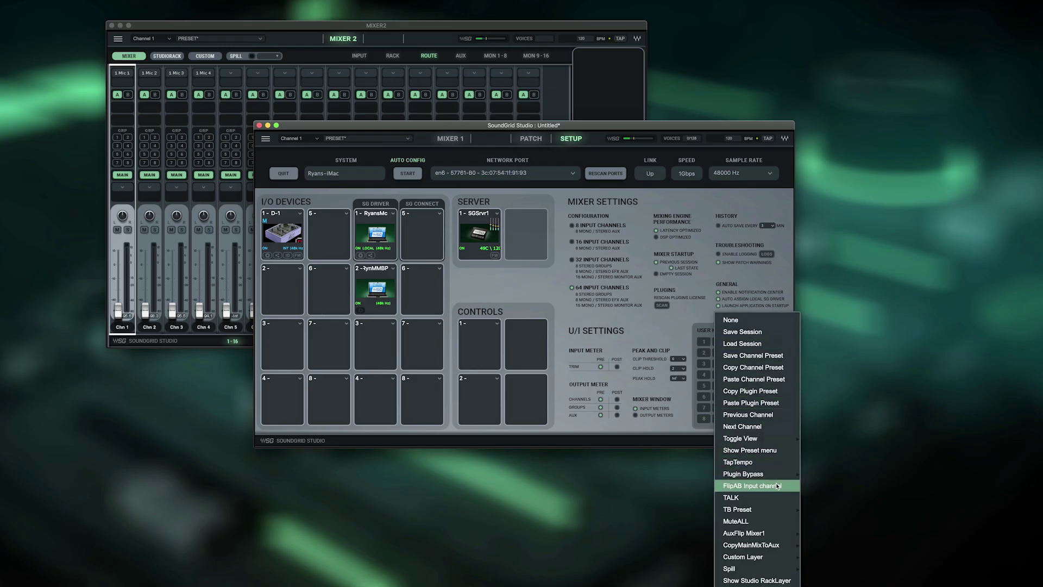
Assign FlipAB Input channel to User Key 1 and press it to flip inputs to B
click(754, 485)
click(897, 441)
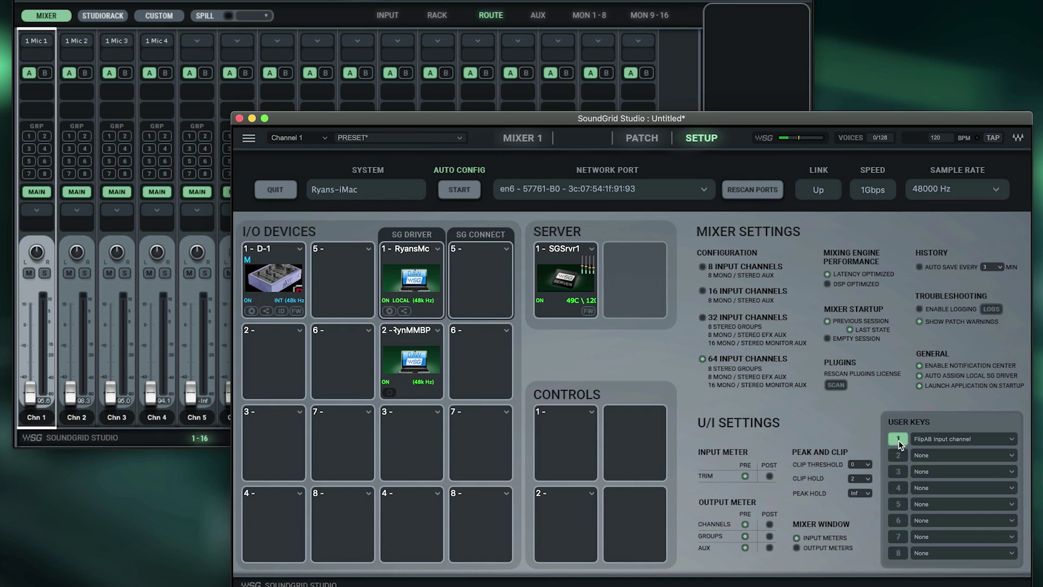
click(899, 443)
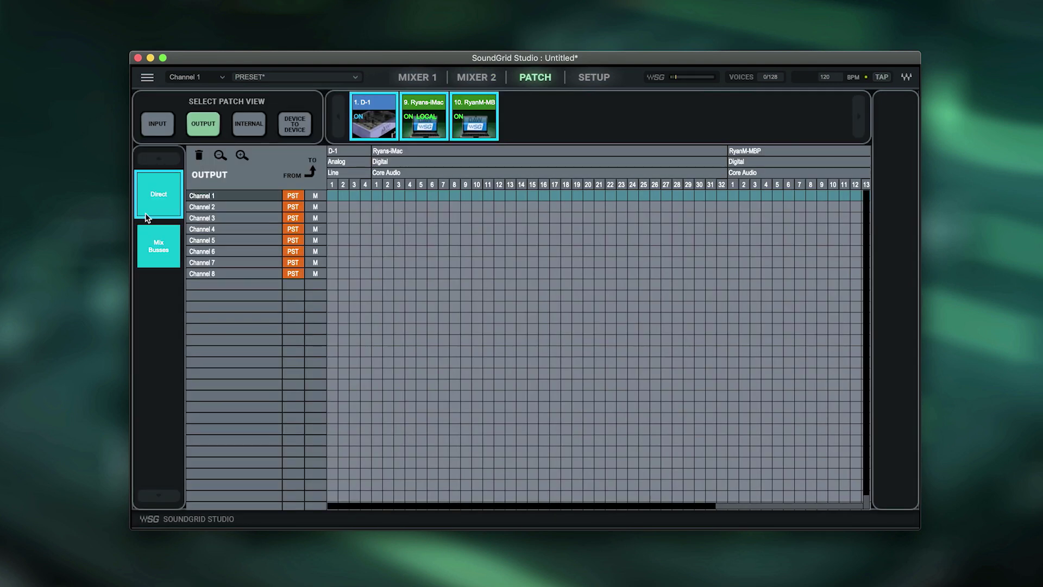
Show mix bus patching, then patch Ryans-iMac channels 5–12 to RyanM-MBP channels 1–8
click(153, 252)
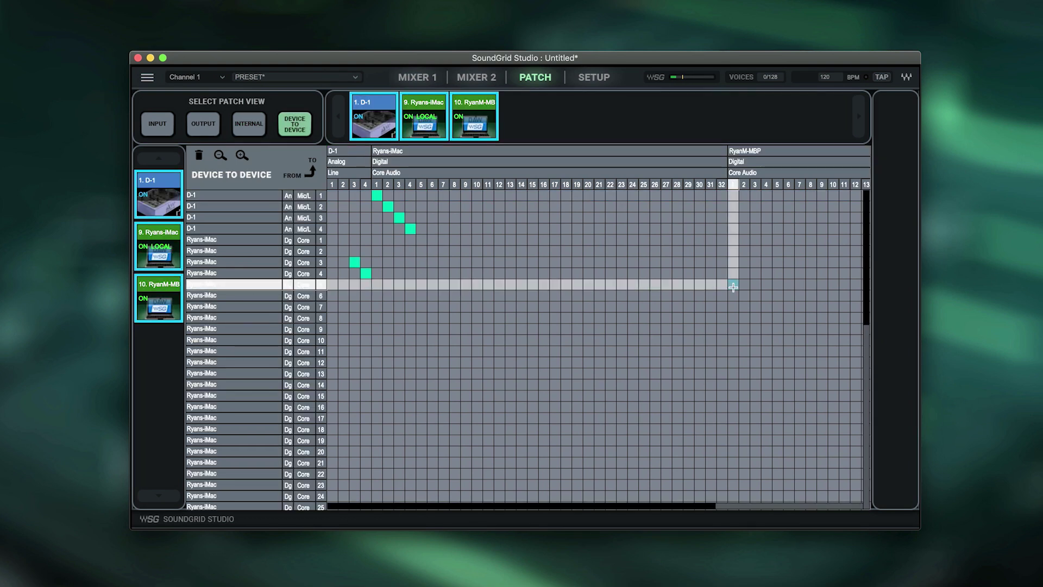
drag(733, 285, 809, 364)
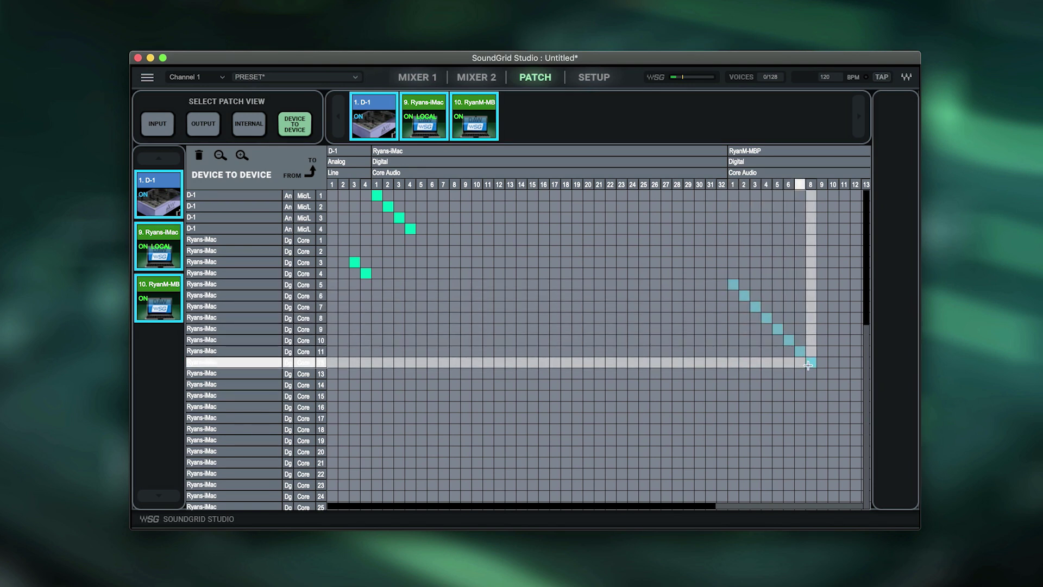
drag(809, 363, 810, 364)
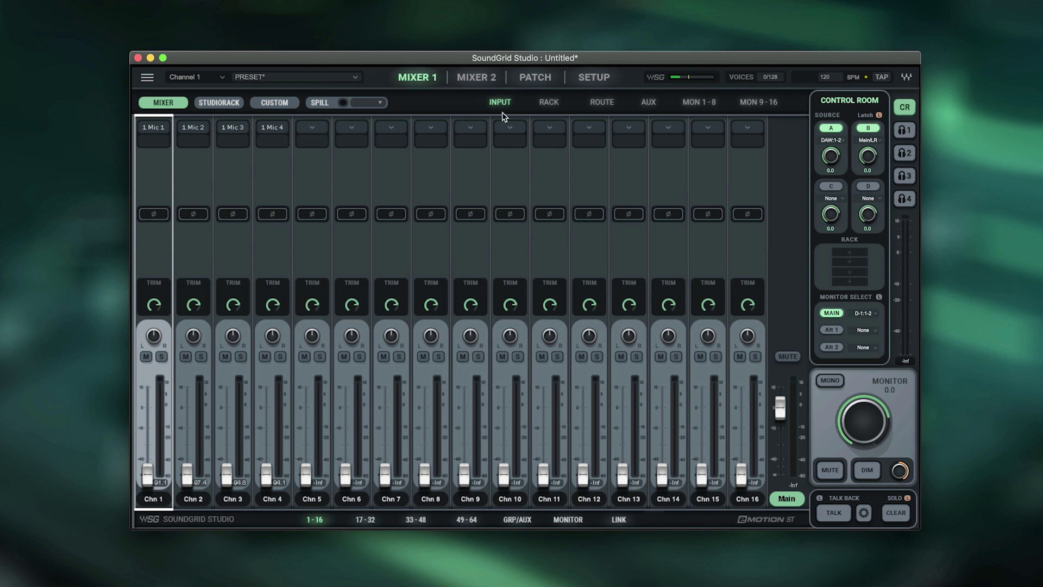
Cycle the Route, Rack, Aux, Mon 1-8, Mon 9-16 and Input layers, then detach Mixer 2
click(602, 102)
click(549, 102)
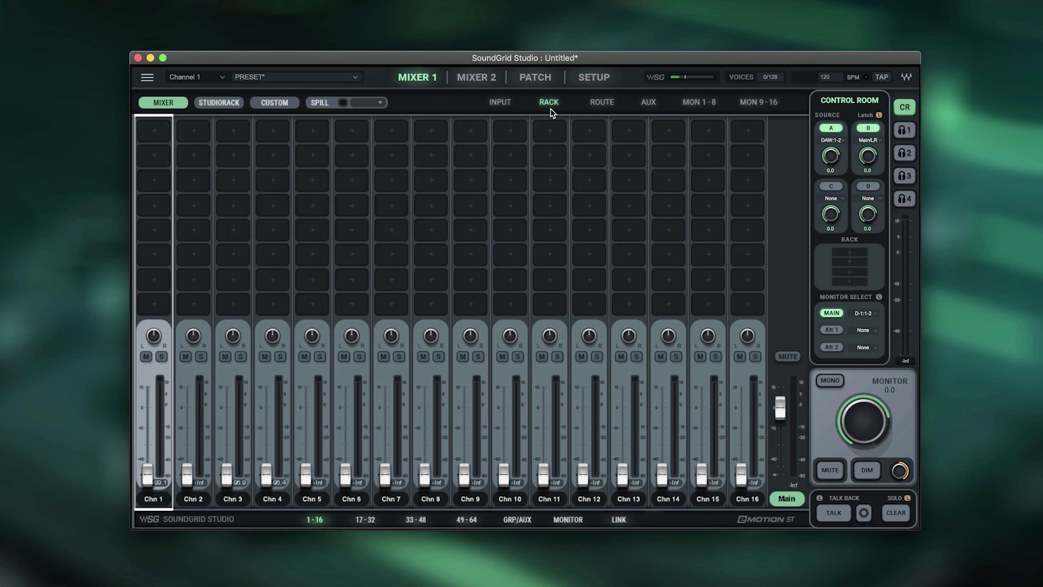
click(648, 102)
click(699, 102)
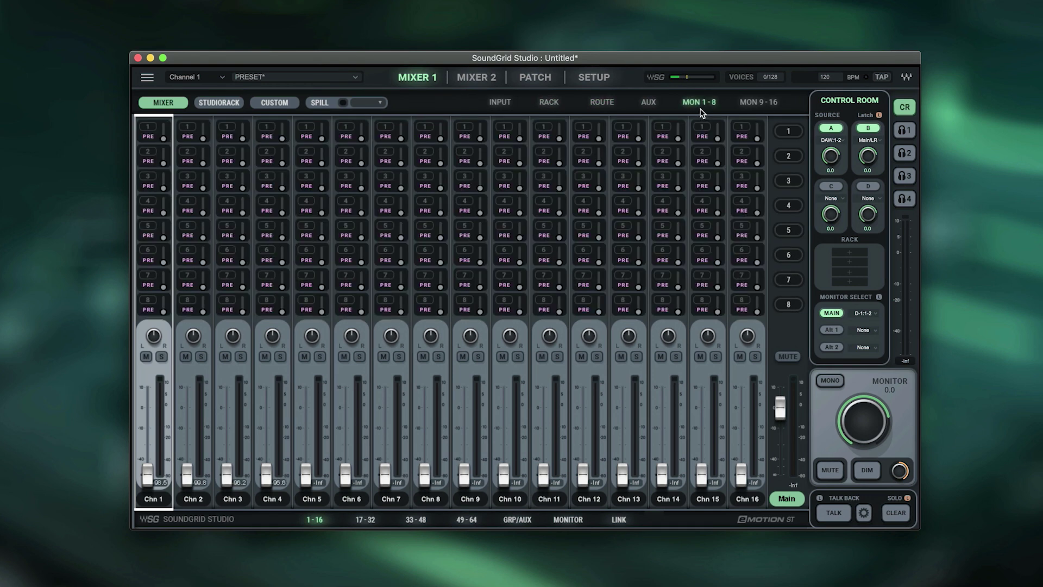
click(758, 102)
click(500, 101)
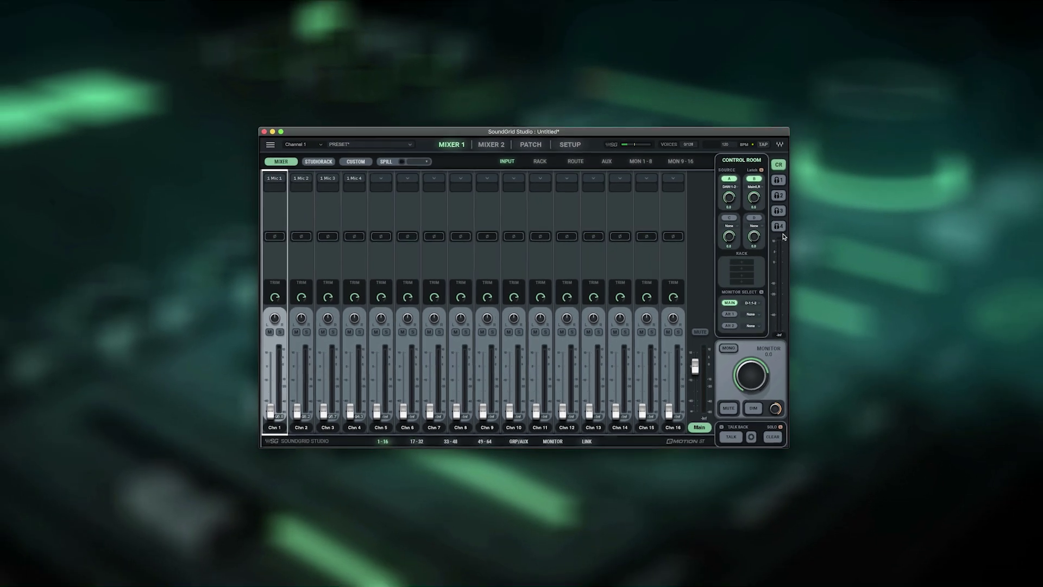
click(633, 200)
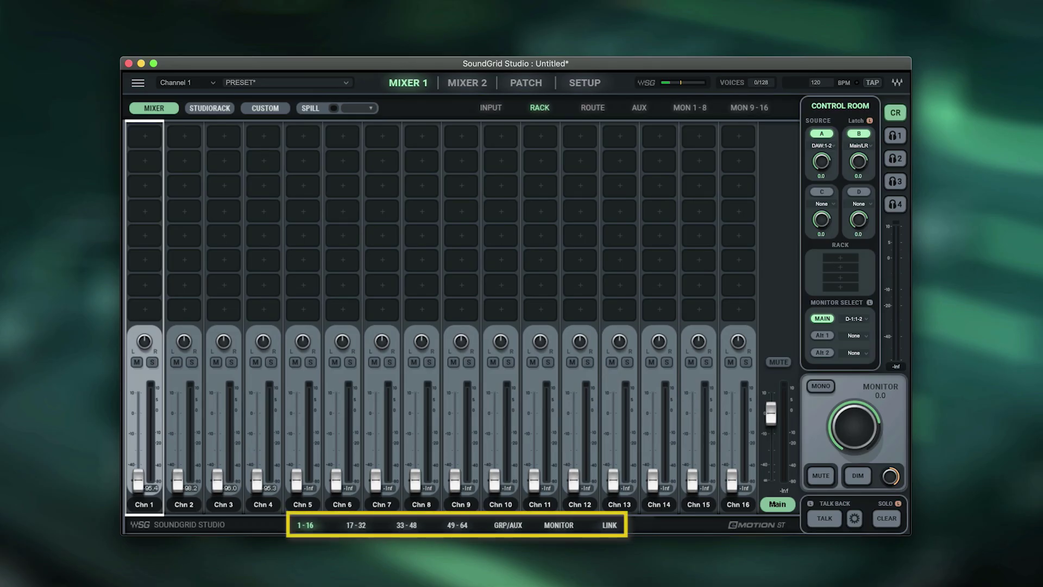
Browse the Group/Aux, Monitor and Link strips, then channel banks 17–32, 33–48 and 49–64
click(505, 525)
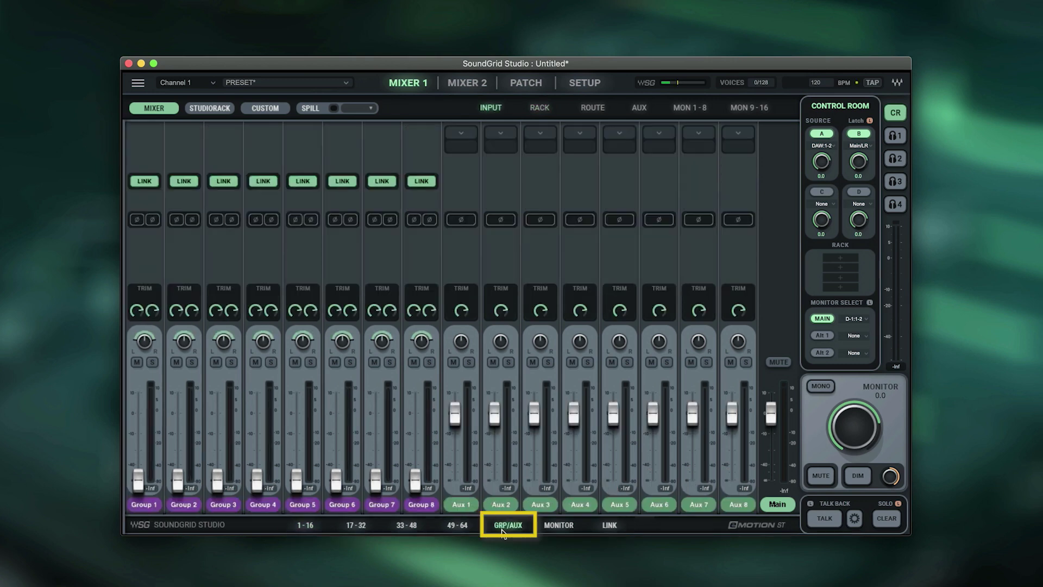
click(554, 525)
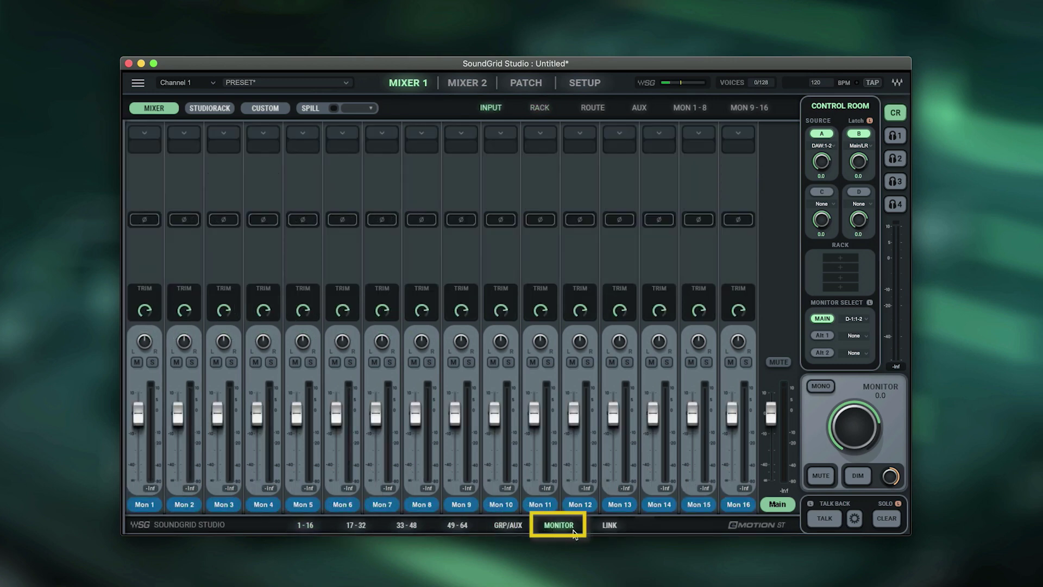
click(608, 525)
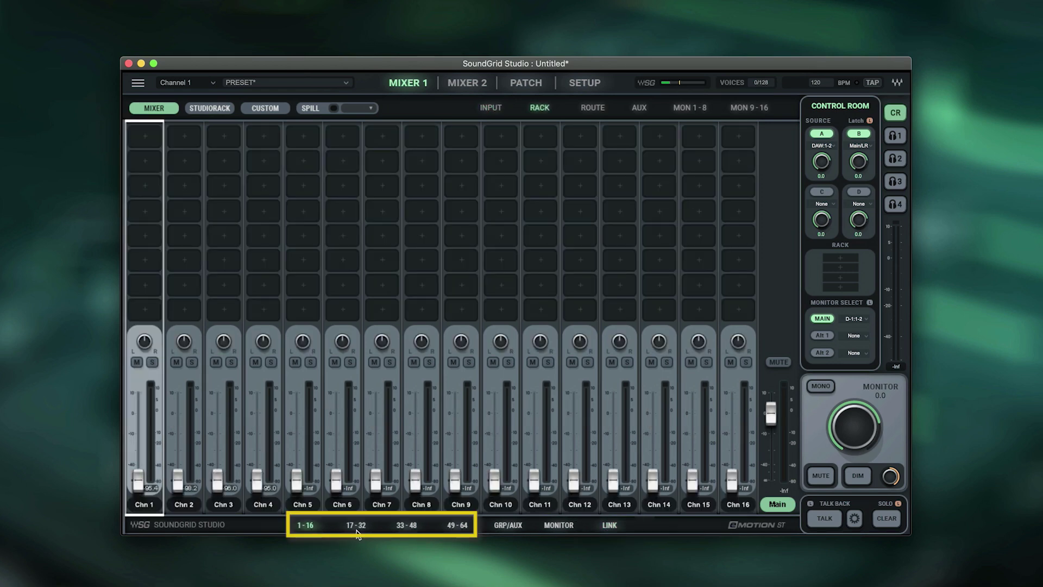
click(356, 526)
click(402, 528)
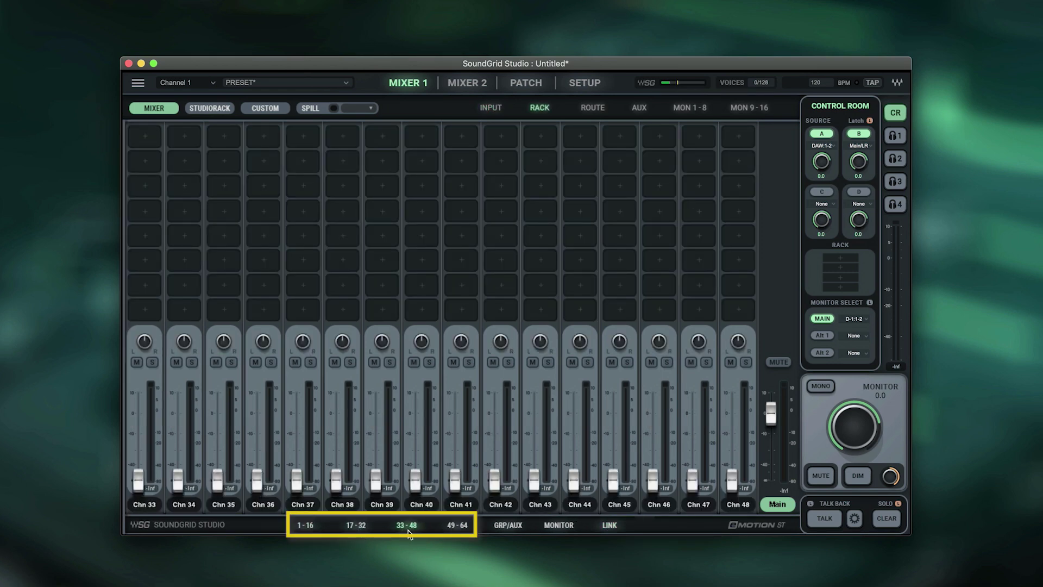
click(451, 529)
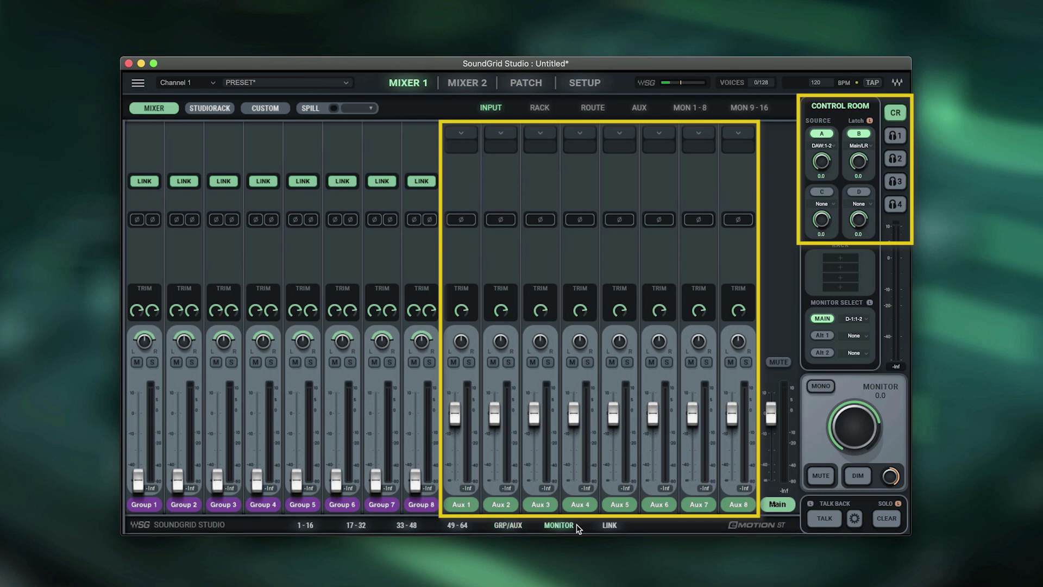
View the Mon 1–16 monitor strips, then the Link strips
click(558, 525)
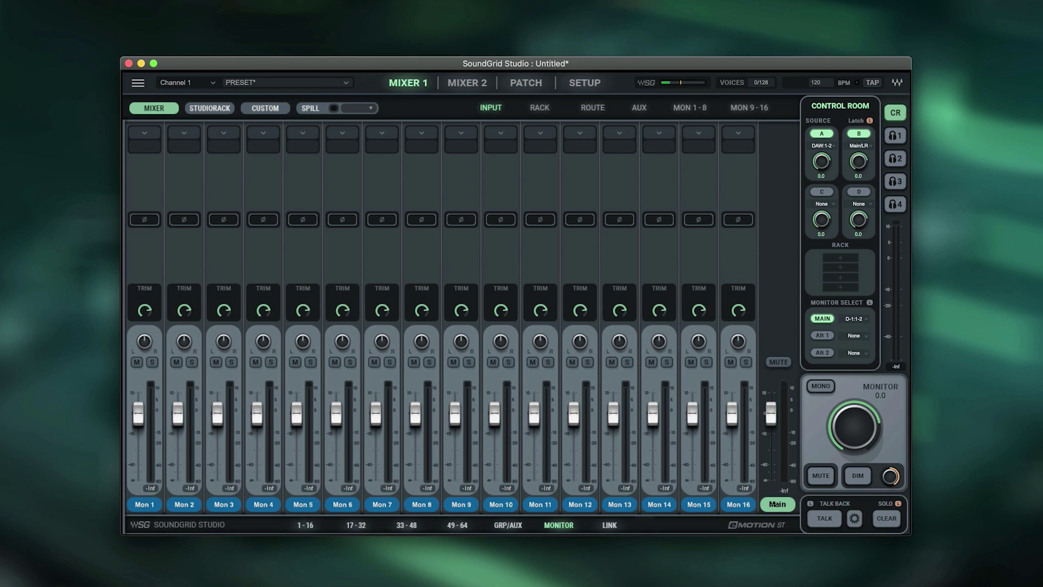
click(611, 525)
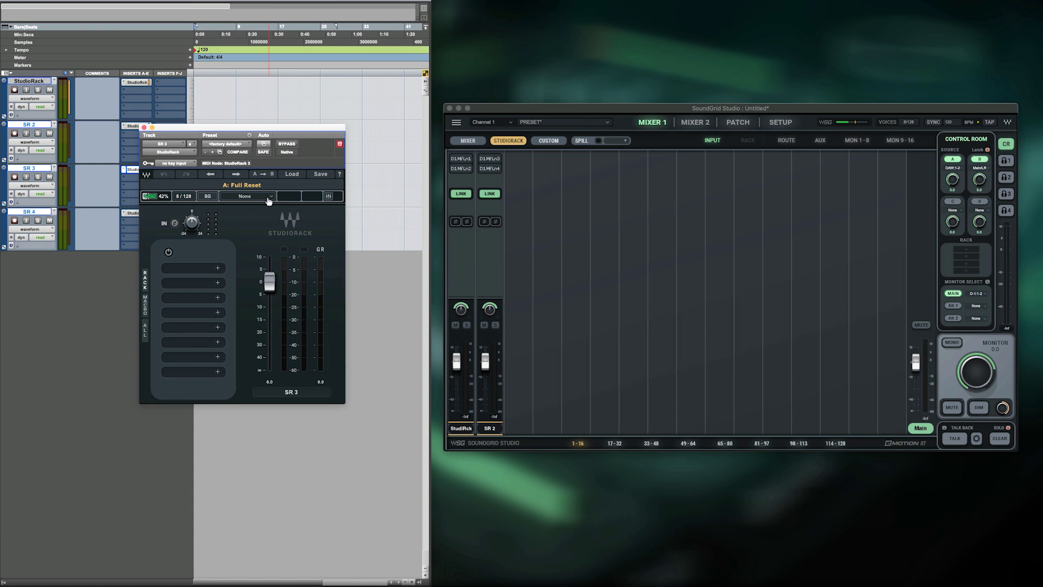
Connect SR 3 to SoundGrid 5–6 and SR 4 to SoundGrid 7–8, then open the first track's rack
click(244, 196)
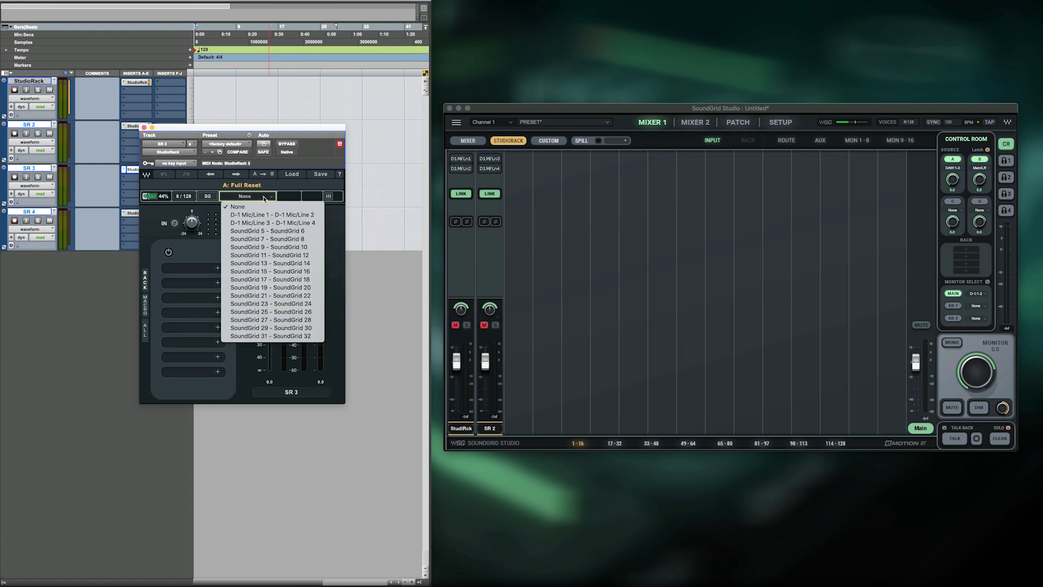
click(290, 232)
click(134, 212)
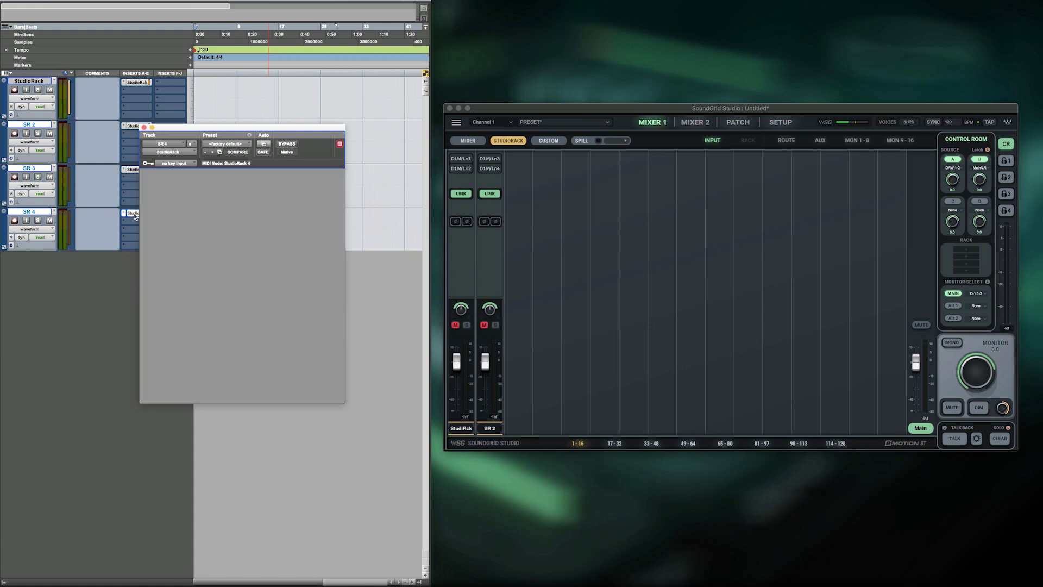
click(255, 197)
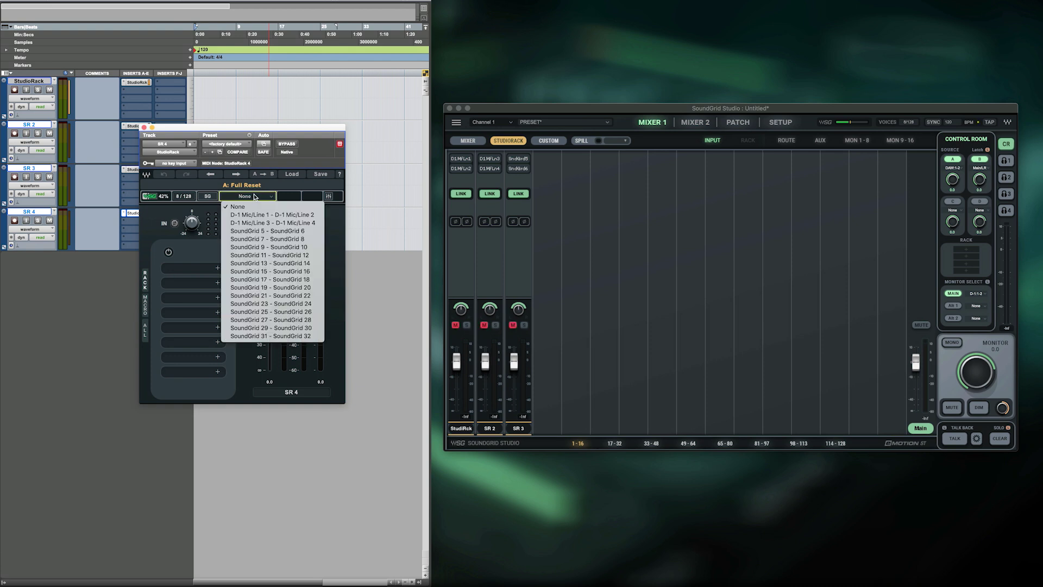
click(269, 240)
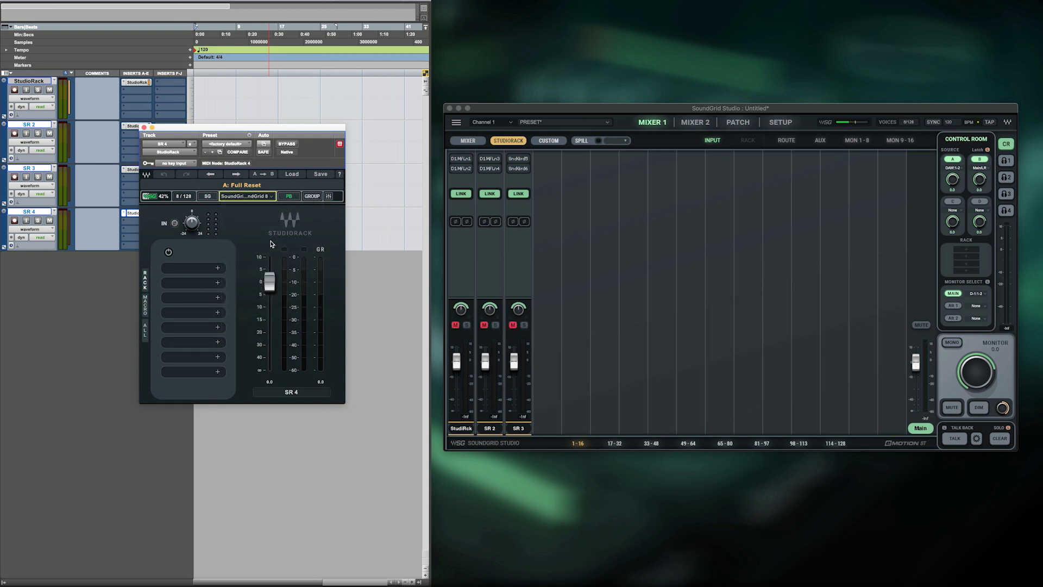
click(138, 82)
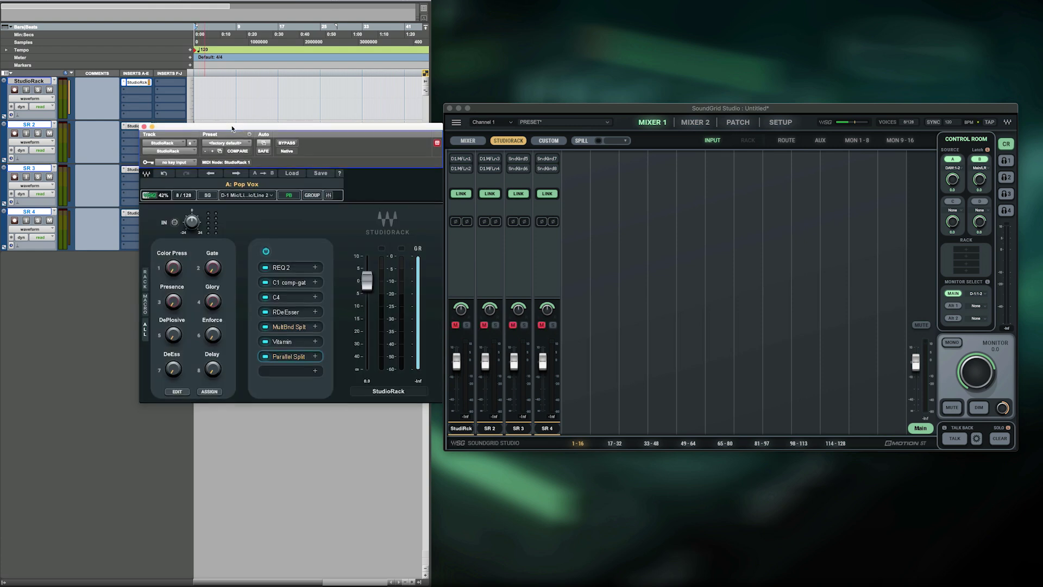
drag(232, 131, 202, 135)
On the Custom layer, add StudioRack, channel 9 and Group 5 strips
click(548, 140)
right_click(461, 301)
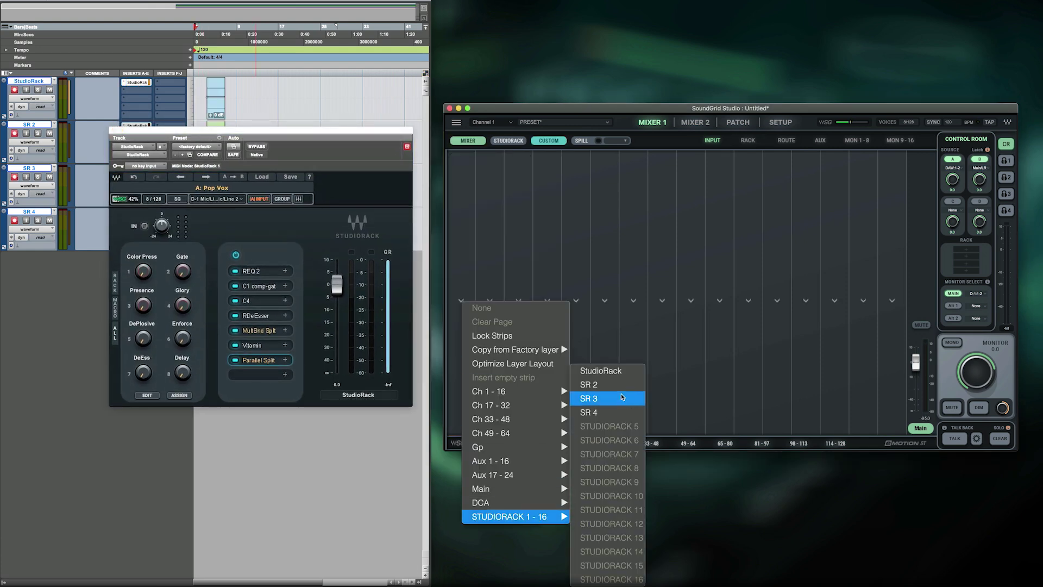
click(622, 398)
right_click(518, 301)
click(652, 468)
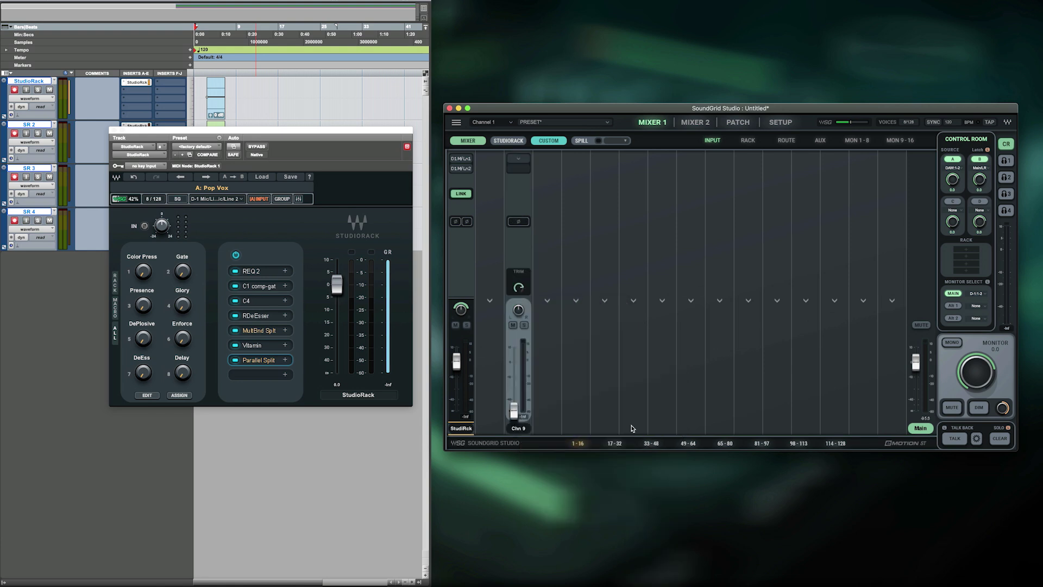
right_click(575, 302)
click(713, 493)
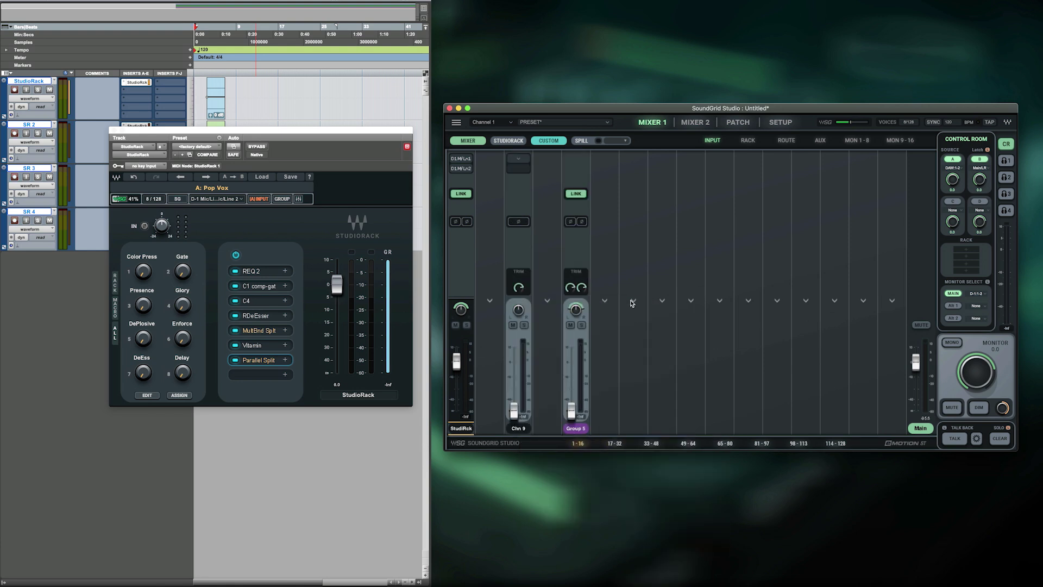
Add Link 1, Mon 1 and Aux 3 strips to the remaining custom slots
right_click(632, 303)
click(758, 368)
right_click(689, 304)
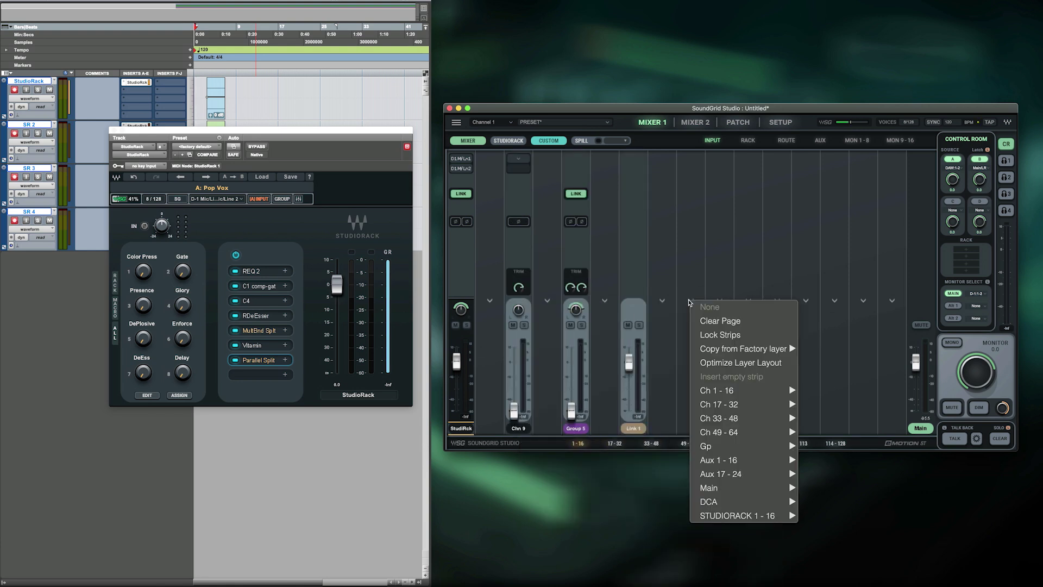
click(815, 483)
right_click(747, 301)
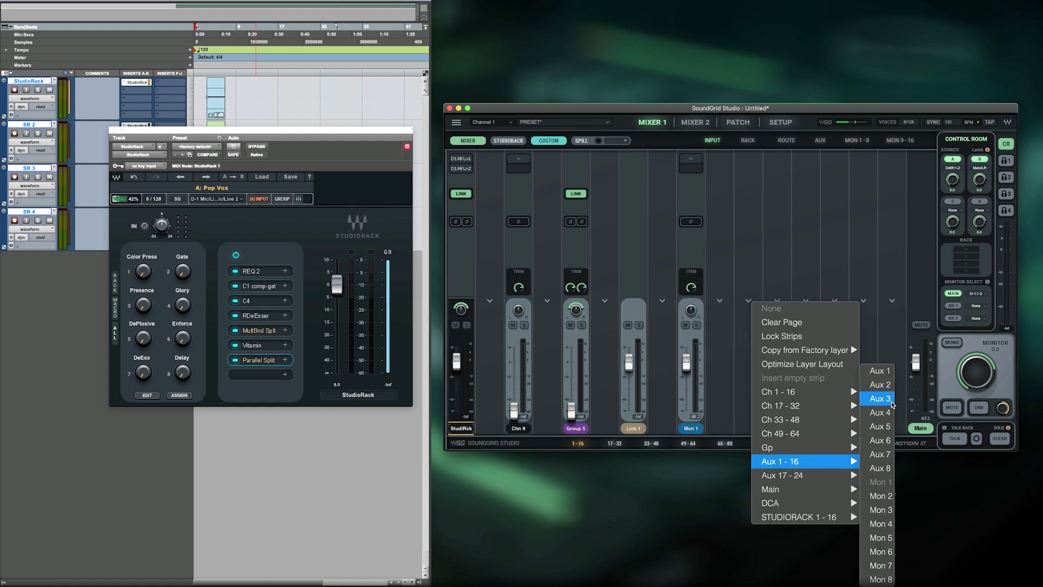
click(881, 398)
Move the Aux 3 and Mon 1 strips one slot over to reorder them
click(751, 429)
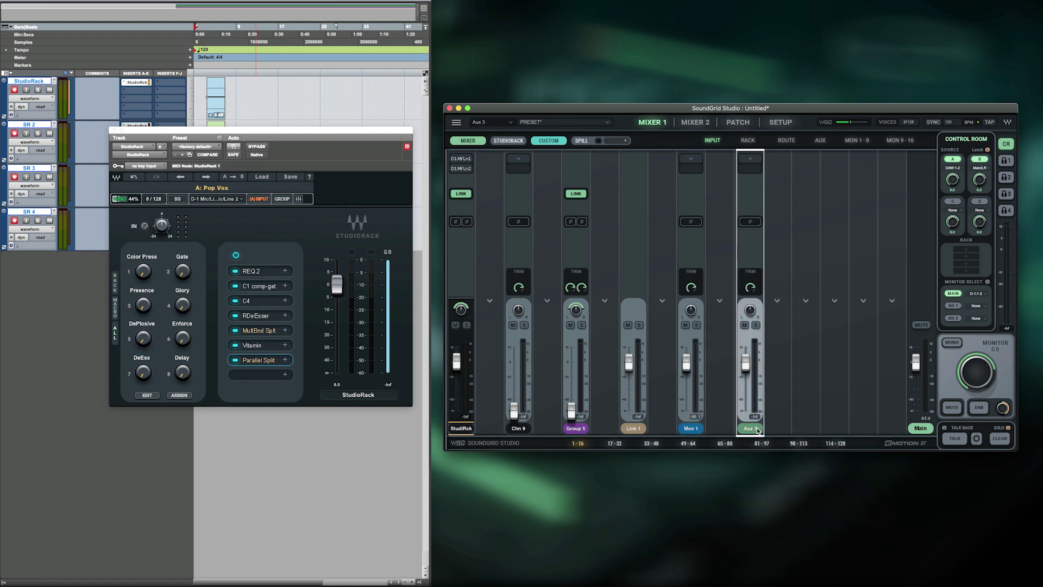
drag(756, 430, 807, 428)
drag(692, 430, 835, 428)
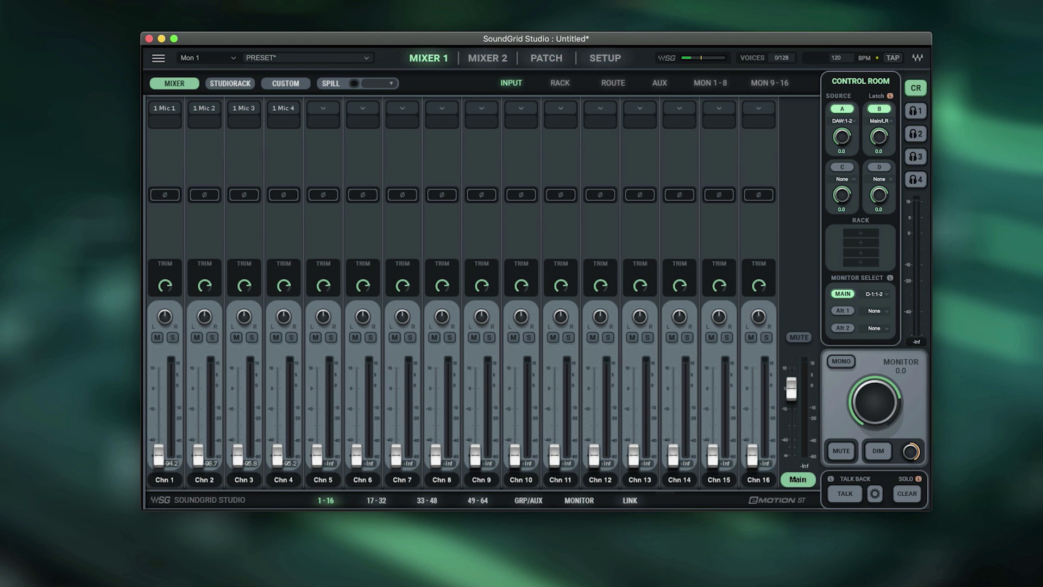
click(326, 109)
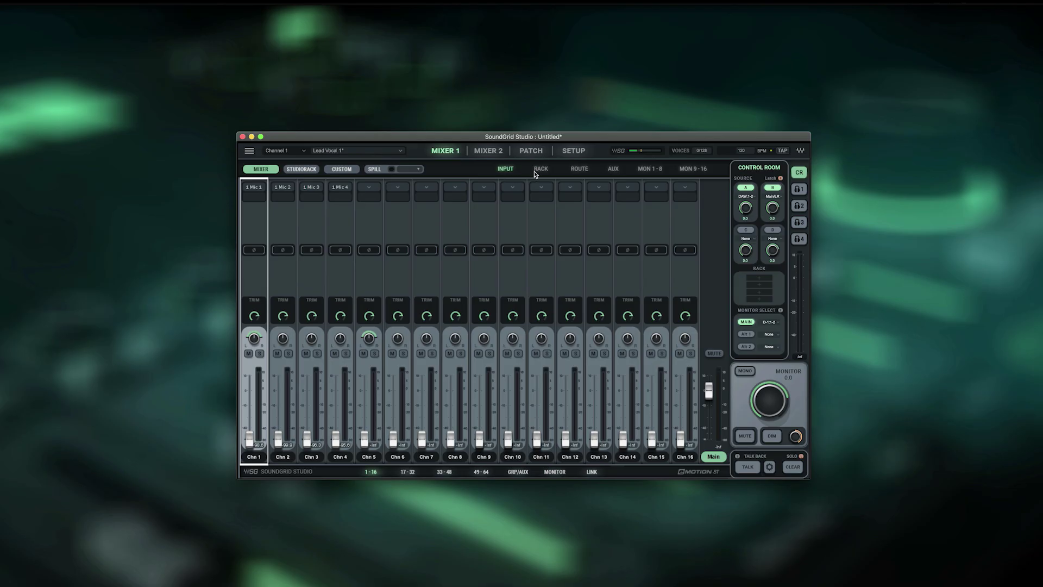
In the channel 1–16 racks, insert H-Delay on channel 2, then remove it again
click(542, 169)
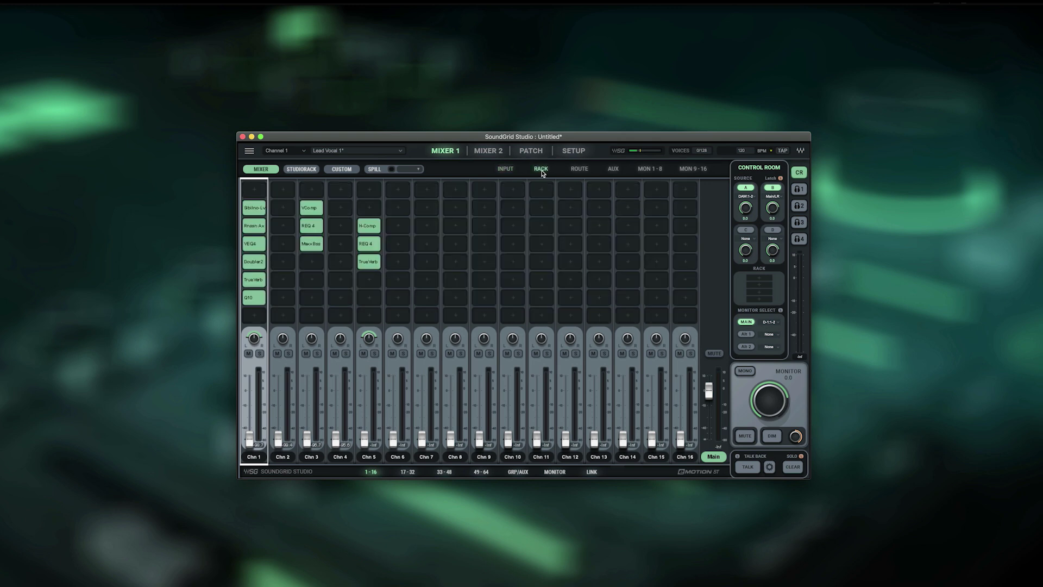
right_click(287, 230)
mouse_move(440, 373)
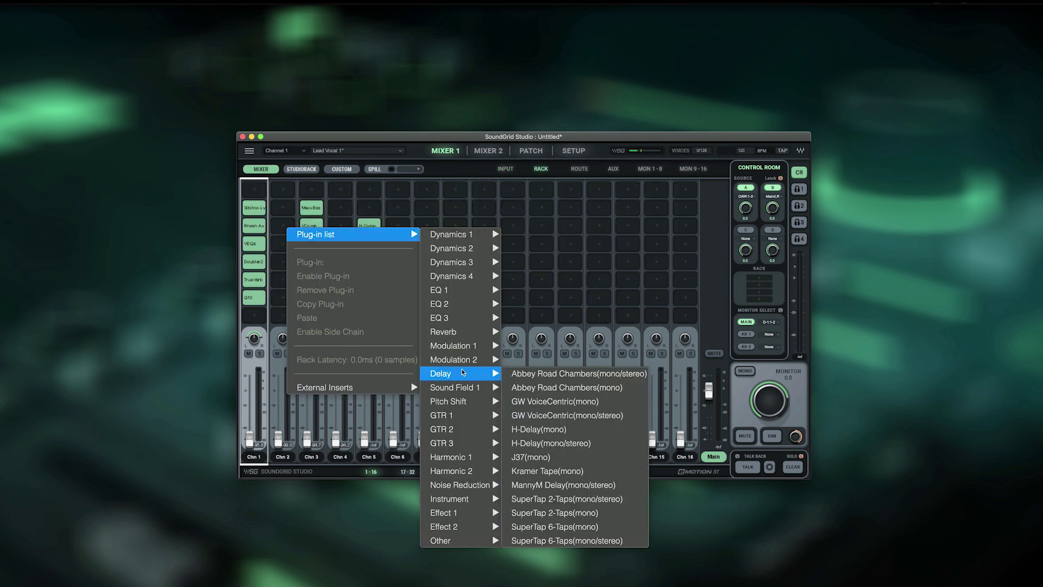
click(539, 429)
click(93, 71)
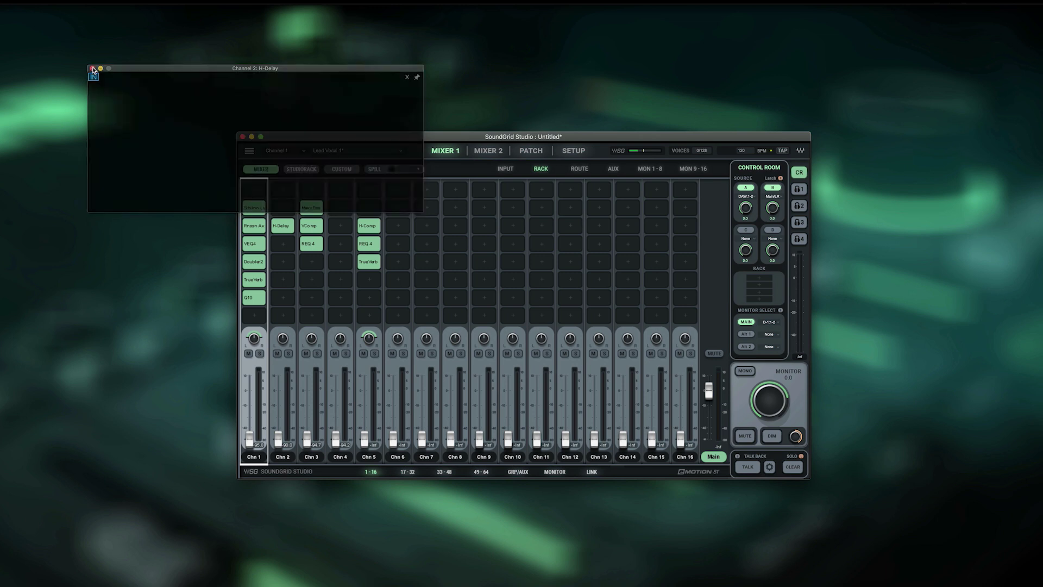
right_click(200, 165)
click(277, 273)
Move MaxxBass to channel 4 and set channel 3's REQ 4 band 1 low cut to 102 Hz
drag(240, 190, 279, 192)
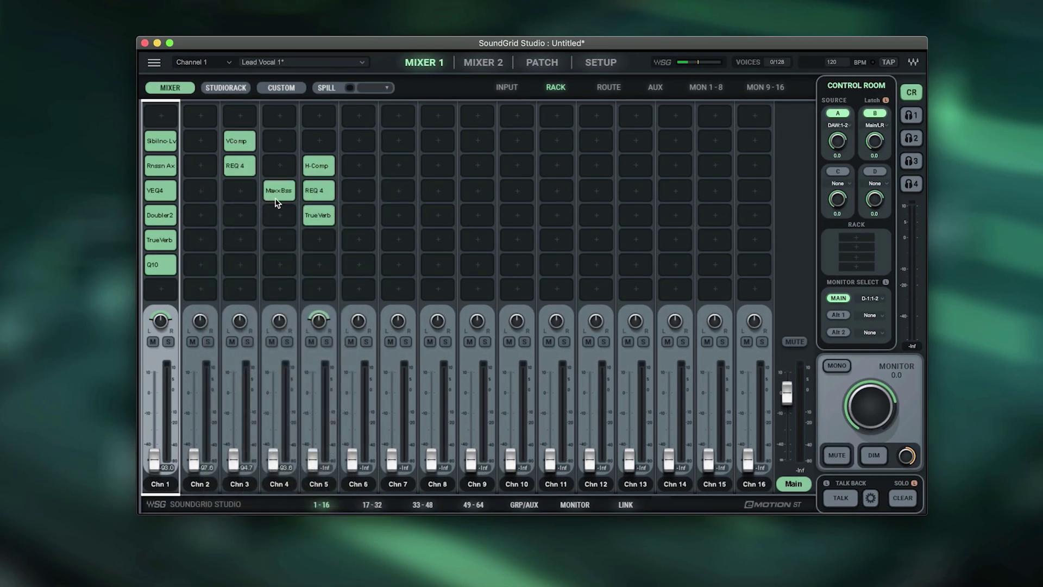
double_click(236, 166)
drag(489, 238, 475, 237)
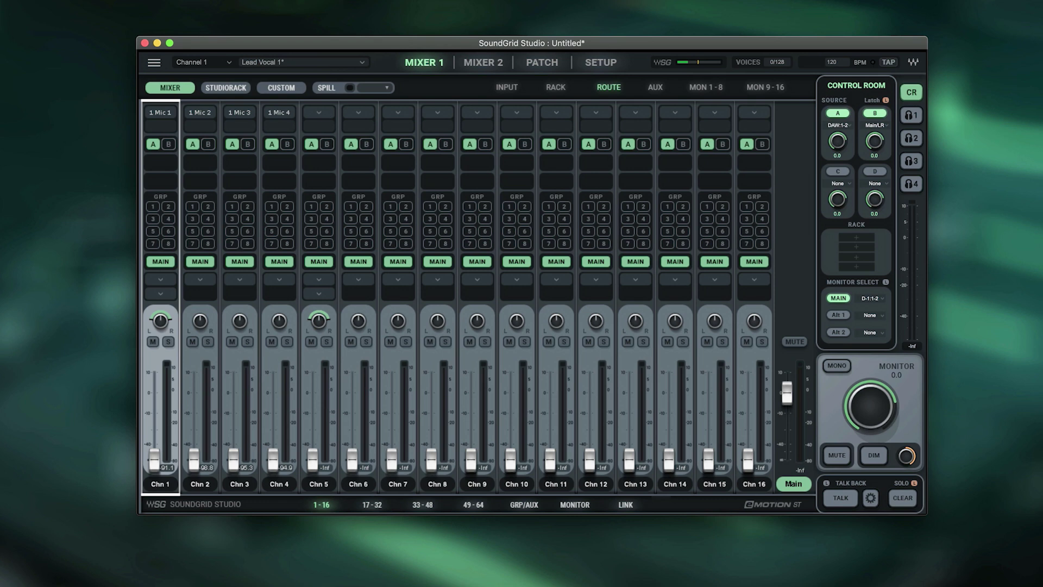
Route channel 5 from Digital Core Audio 10 to groups 1 and 4 and output D-1 Line 1+2, then show MON 1-8 sends
click(319, 112)
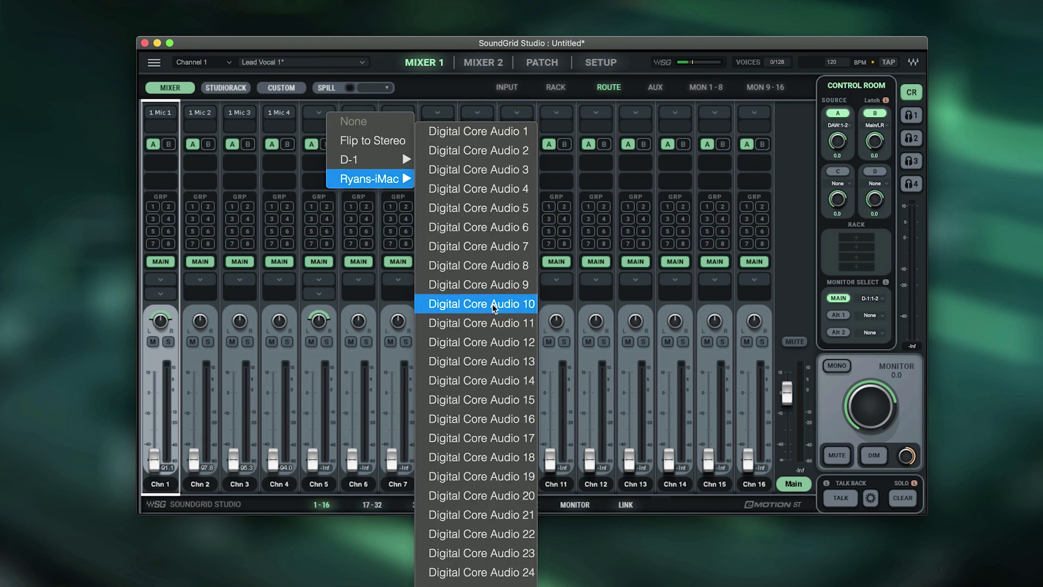
click(481, 297)
click(311, 206)
click(319, 279)
mouse_move(368, 323)
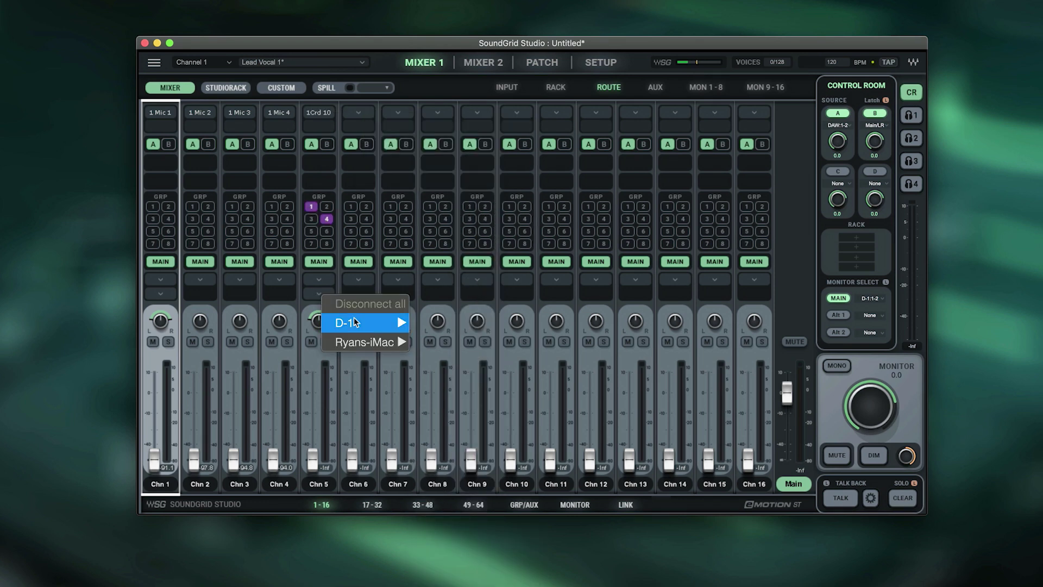
click(457, 323)
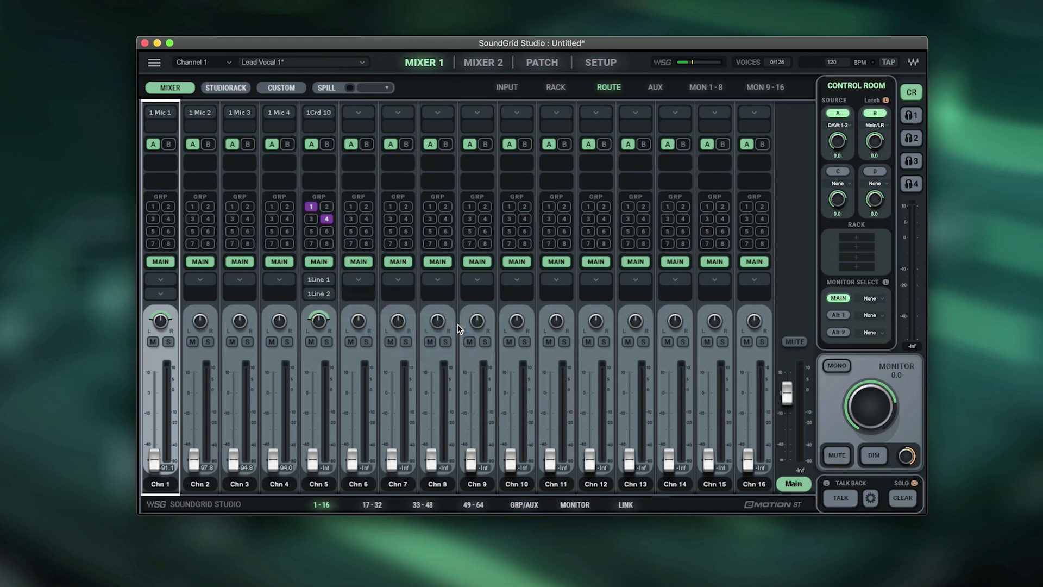
click(656, 87)
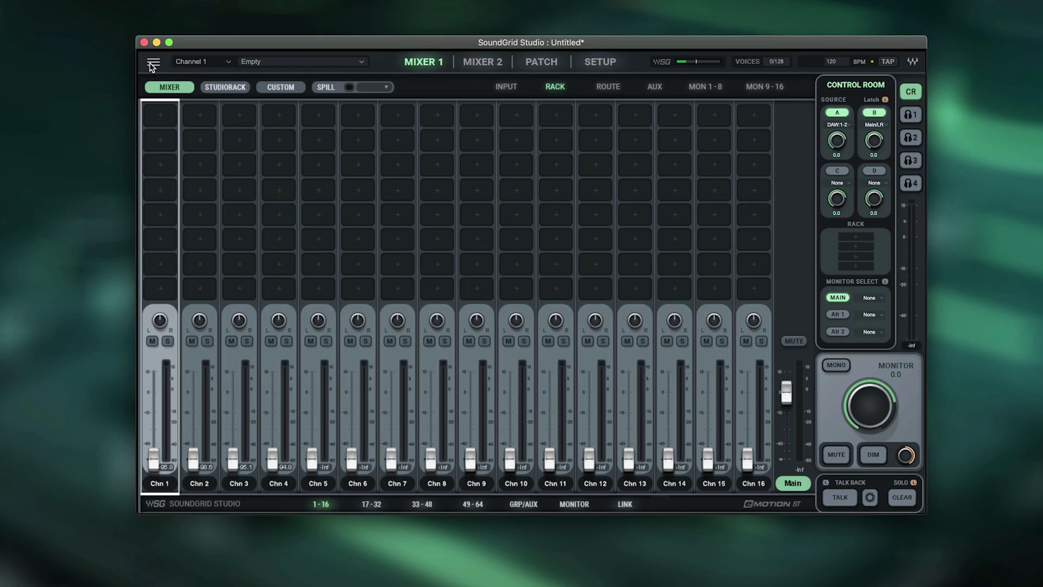
Dismiss the Session menu and bring up the Channel Presets list from the preset field
click(152, 63)
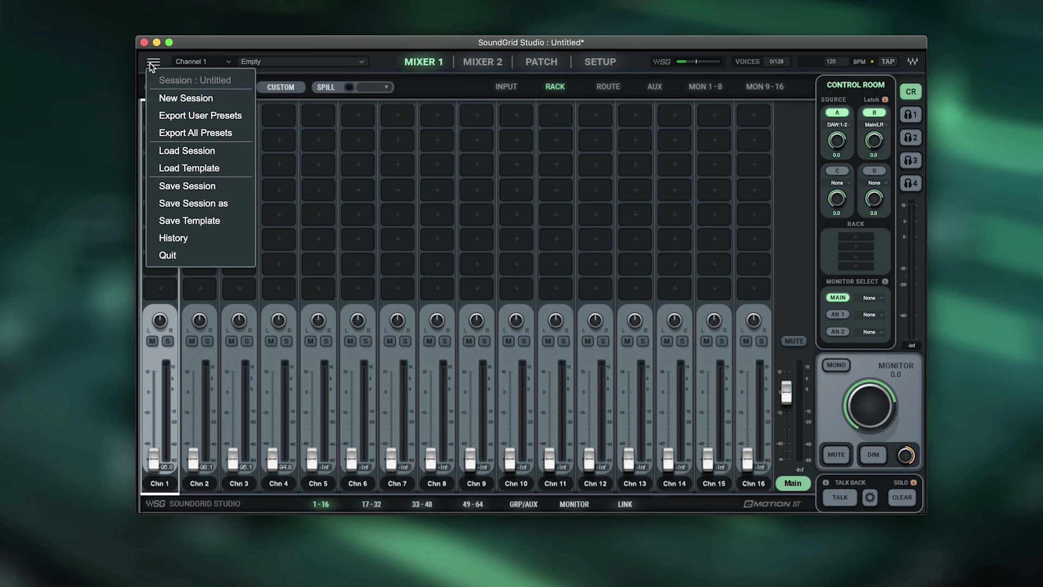
click(187, 51)
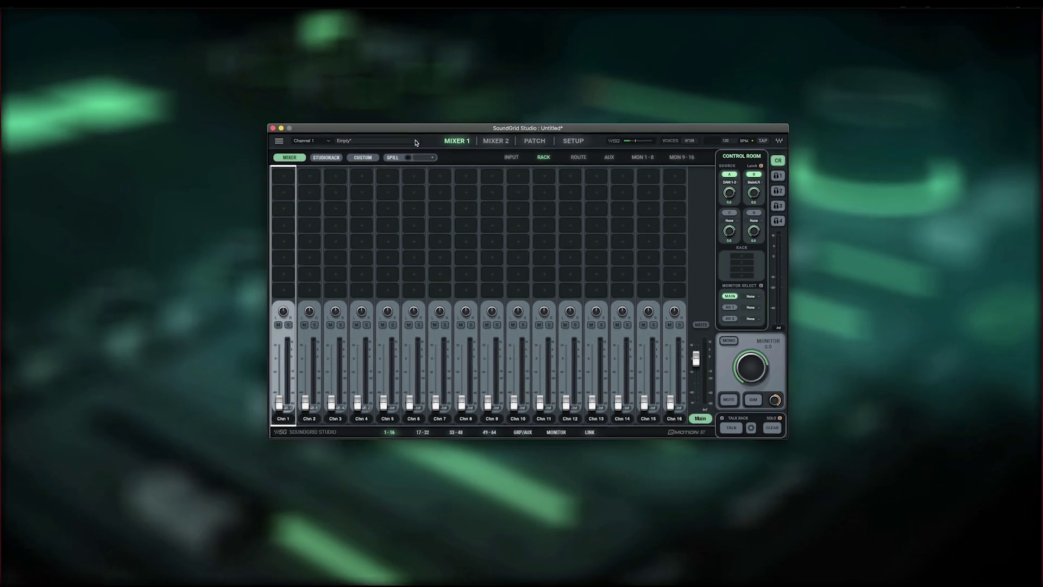
click(415, 142)
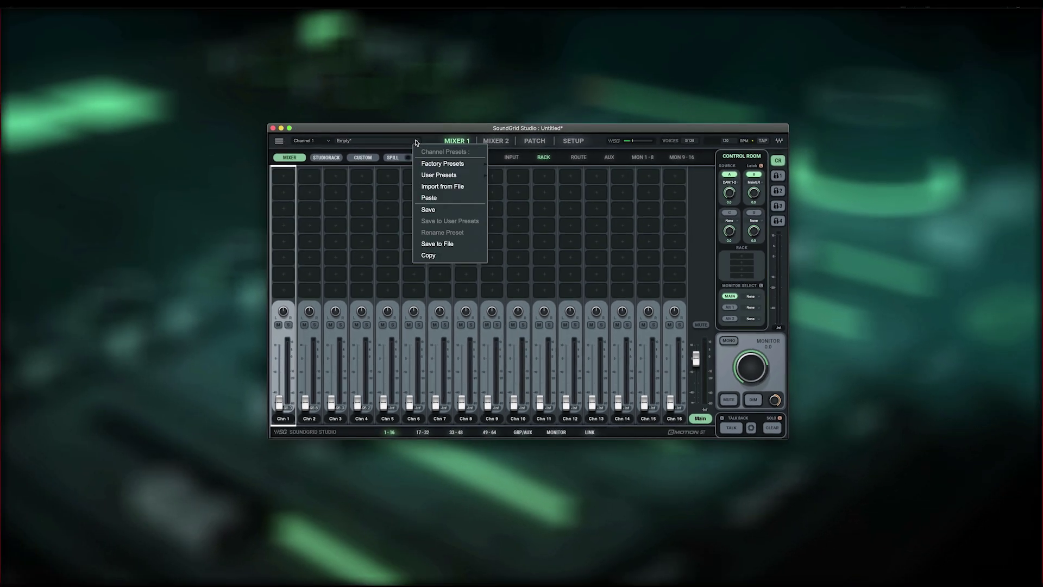
mouse_move(443, 163)
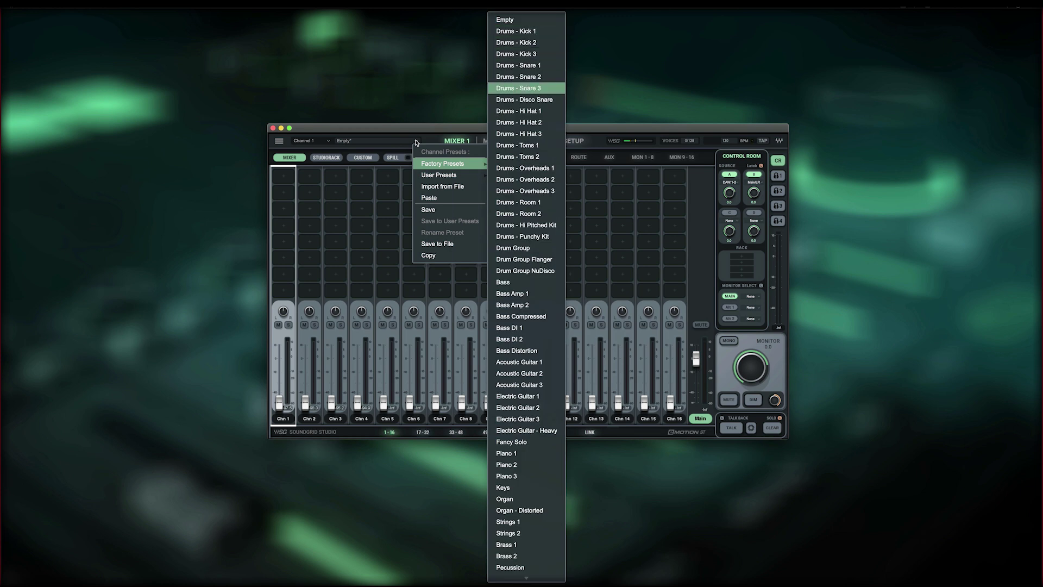
Move three entries down the factory preset list, then close it without loading a preset
key(Down)
key(Down)
key(Down)
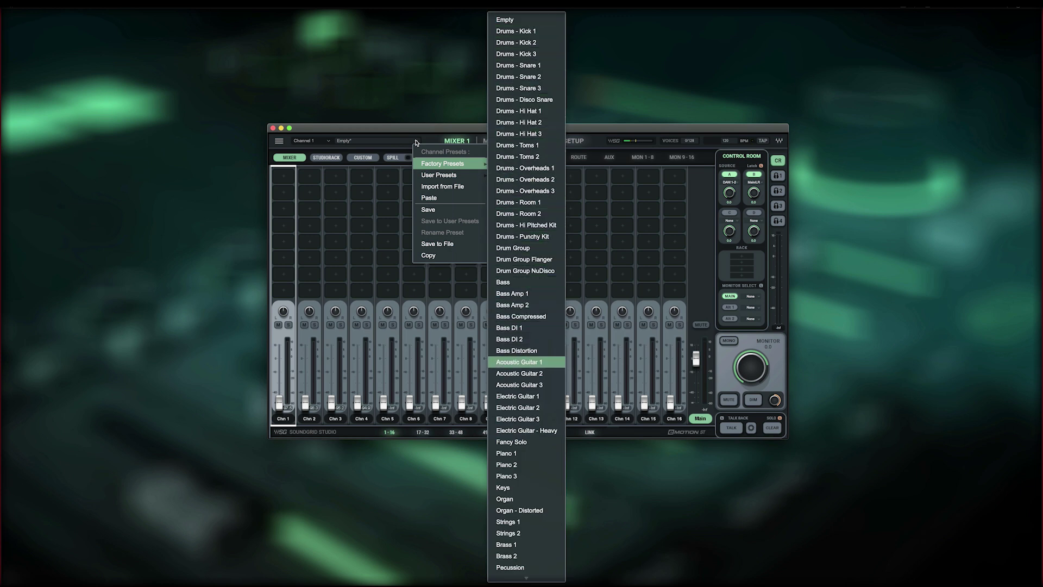
key(Down)
key(Down)
key(Down)
key(Down)
key(Down)
key(Down)
key(Down)
key(Down)
key(Down)
key(Down)
key(Down)
key(Down)
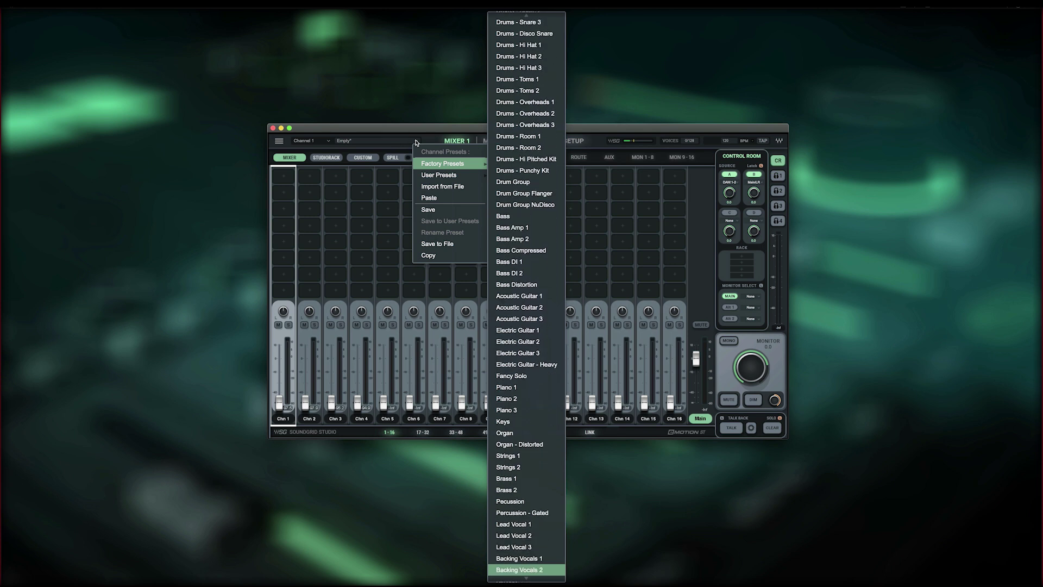
key(Down)
key(Down)
key(Down)
key(Down)
key(Down)
key(Down)
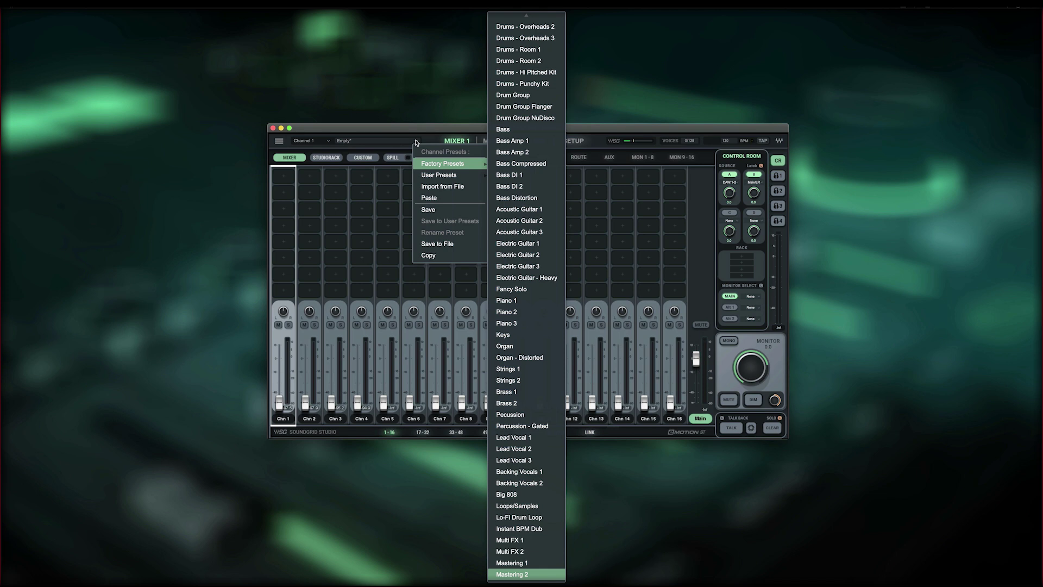
key(Escape)
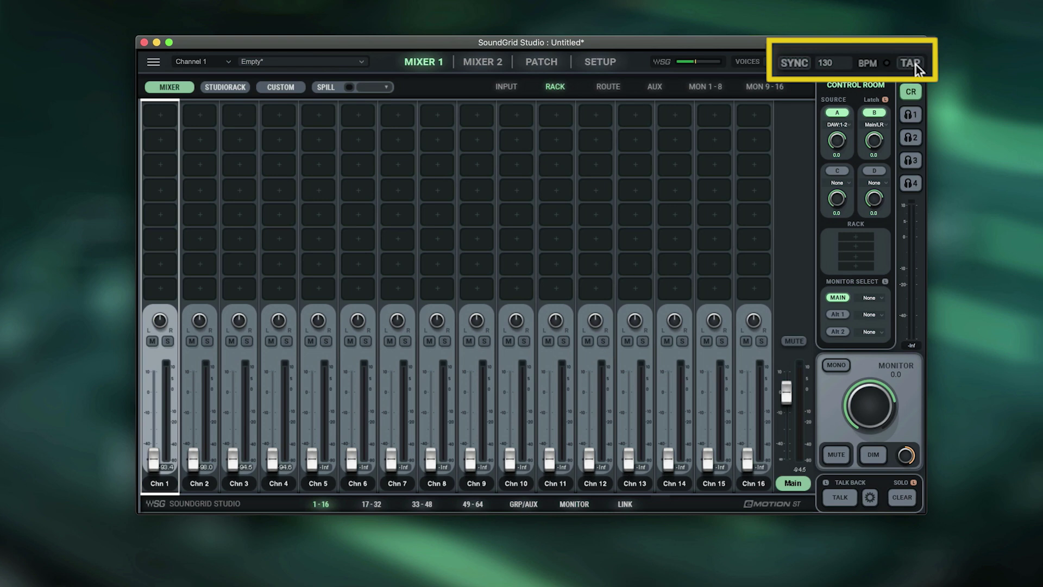
Switch on SYNC beside the BPM field in the top bar
click(791, 63)
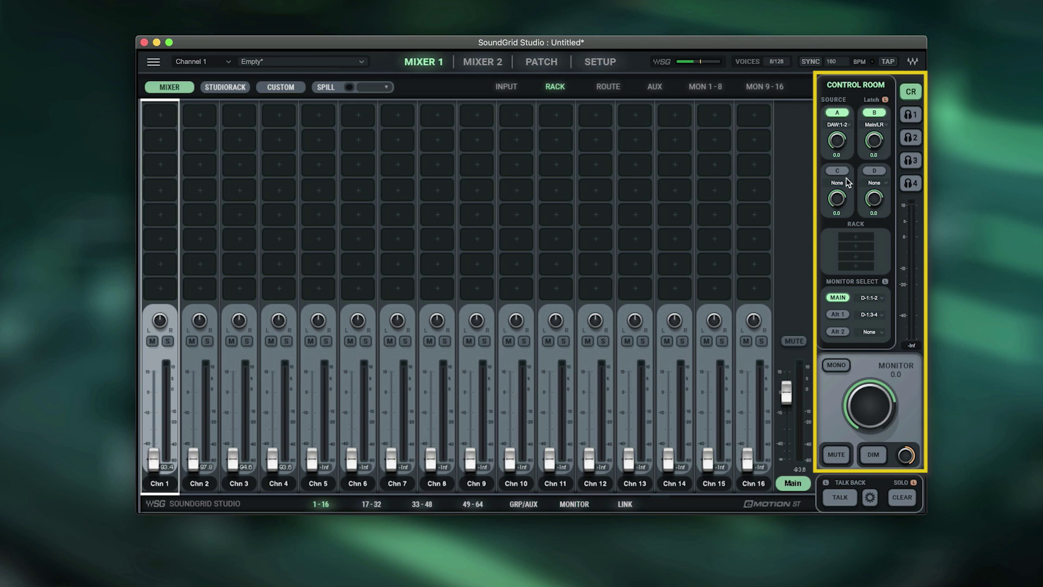
Browse source C's input categories, leave its input at None, and enable source C
click(840, 182)
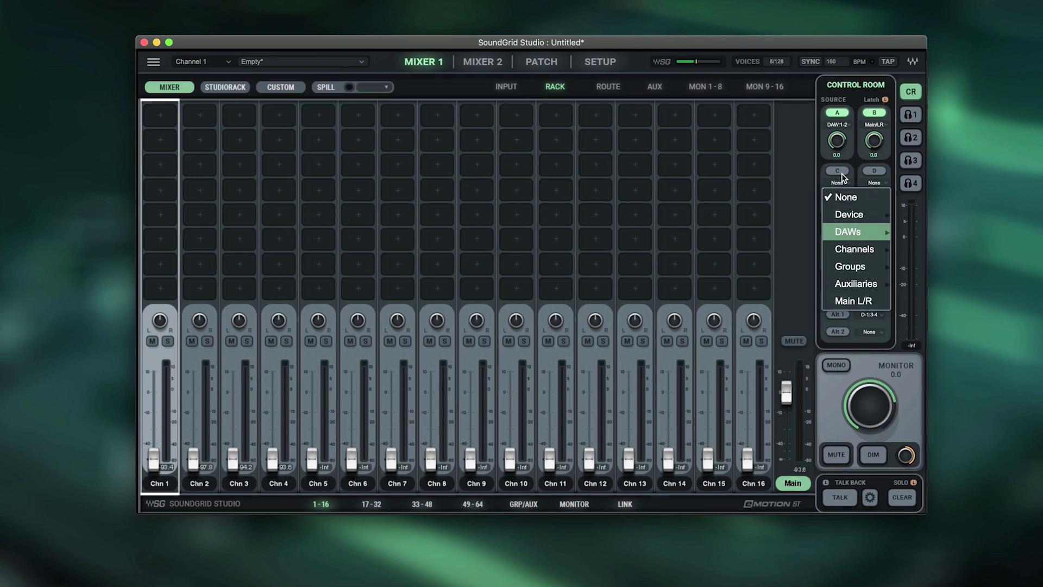
key(Down)
key(Down)
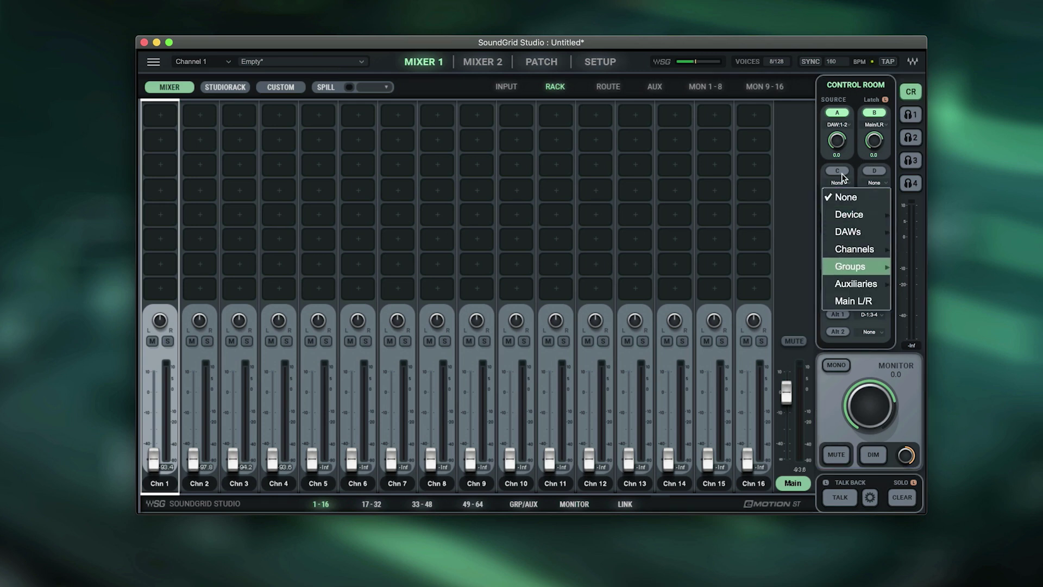
key(Down)
key(Down)
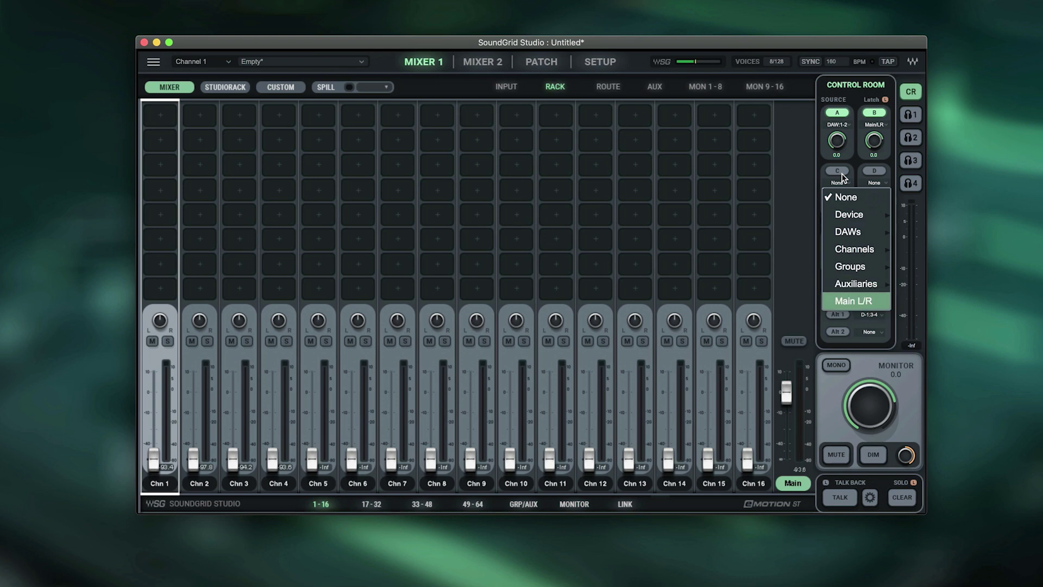
click(840, 171)
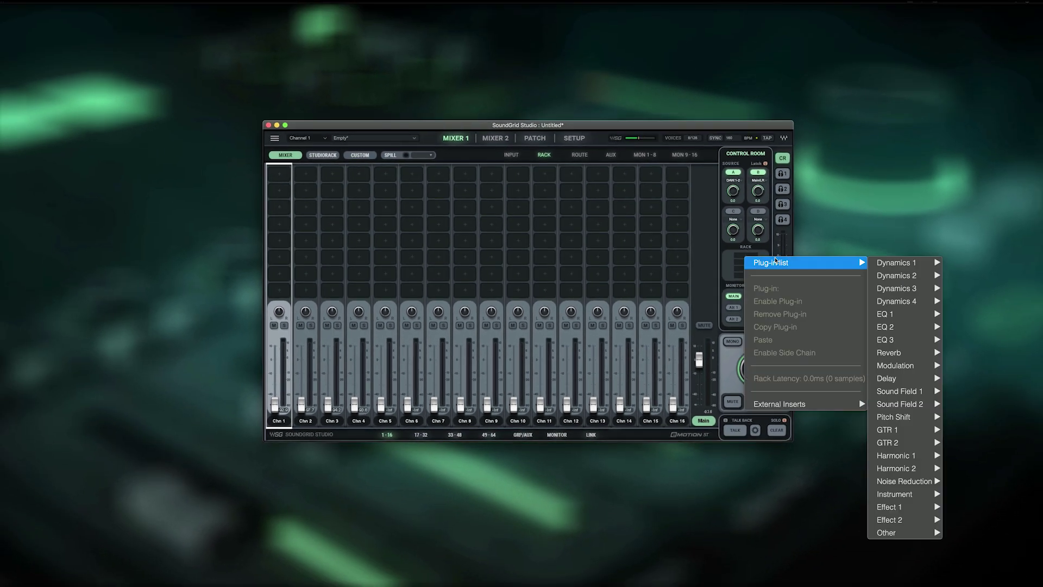
Insert L2 and Q10 into the control room rack, close the Q10 window, and toggle mono monitoring
click(970, 430)
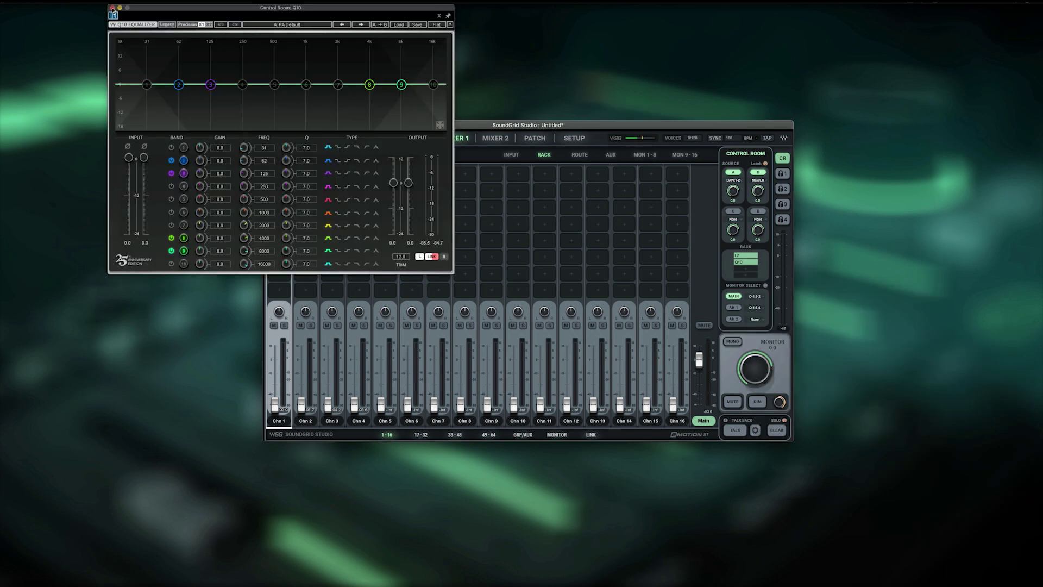
click(112, 8)
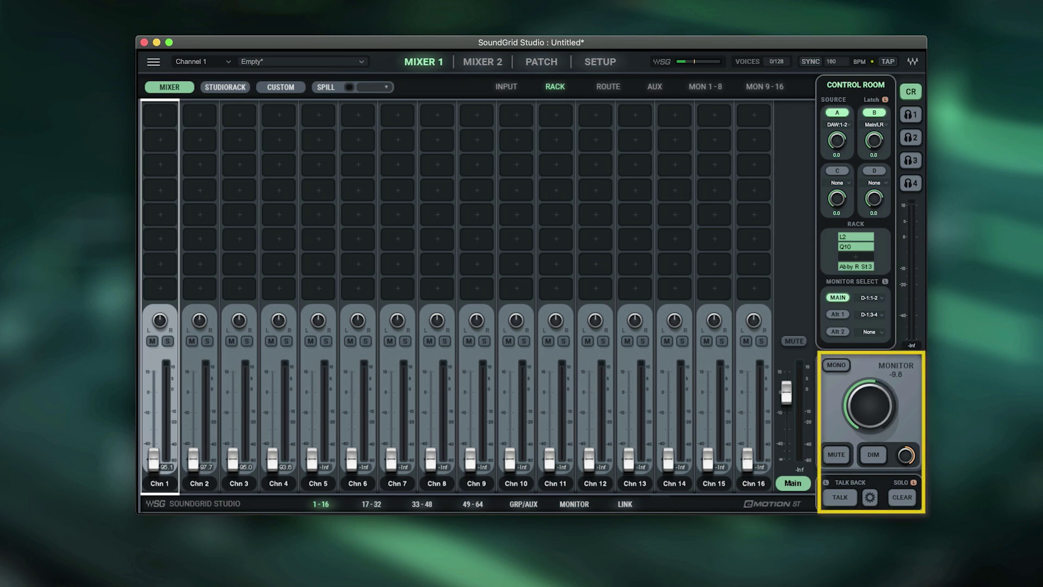
click(837, 370)
Switch mono monitoring off and step through headphone mixes 1 to 4
click(873, 455)
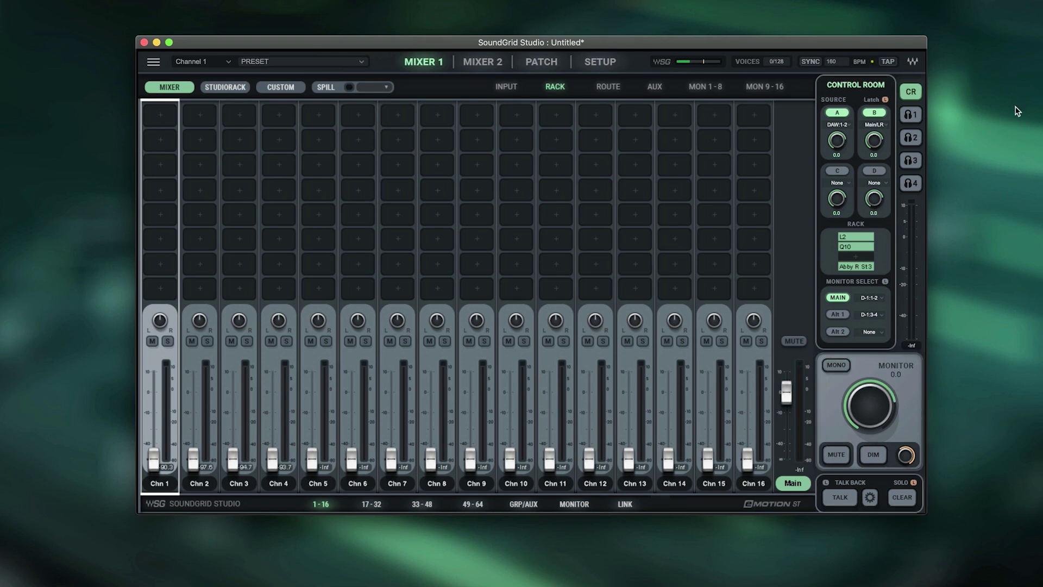
click(913, 115)
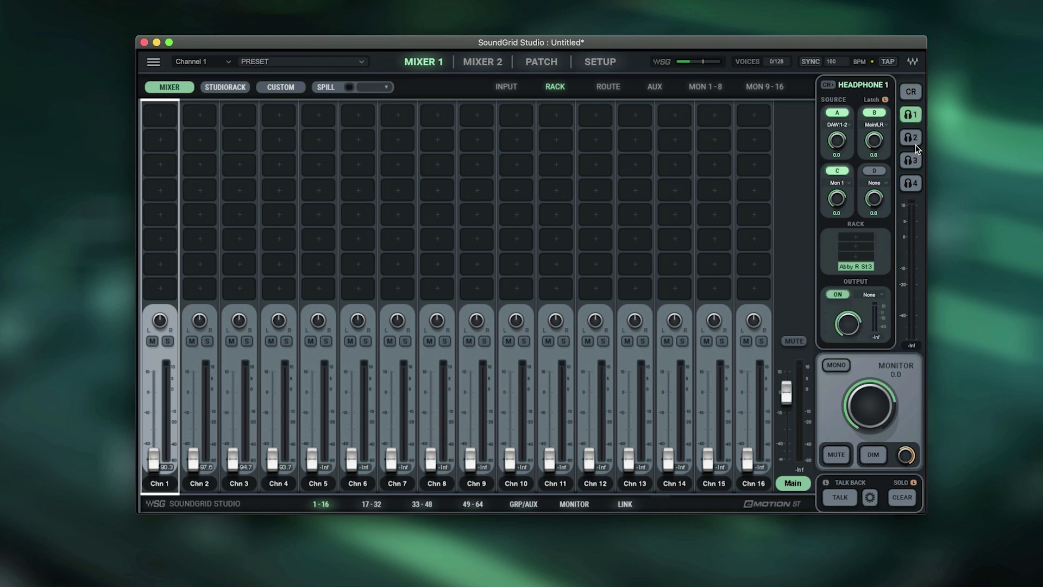
click(912, 139)
click(913, 161)
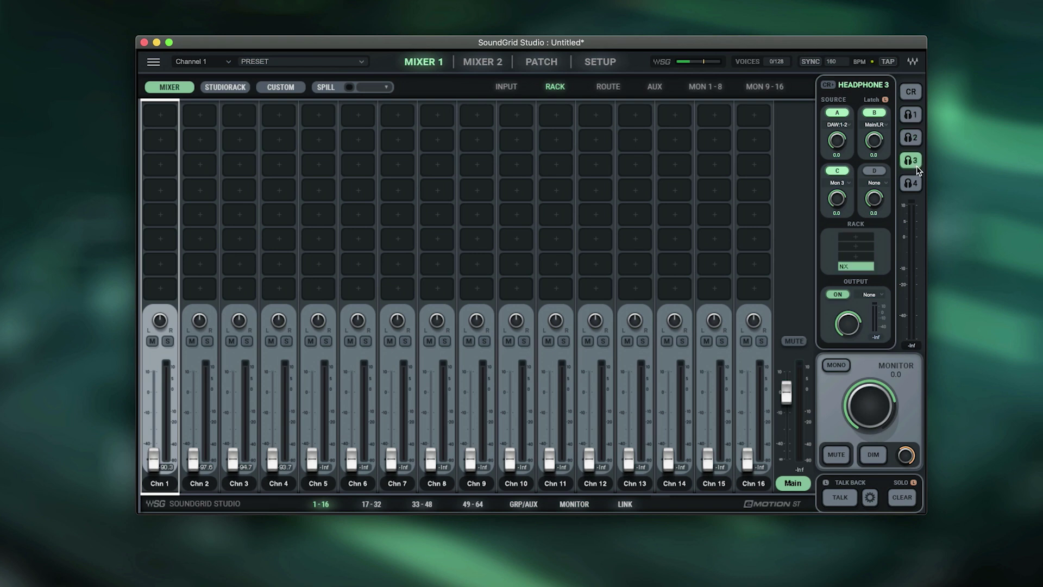
click(912, 184)
Enable sources C and A for headphone mix 4
click(838, 170)
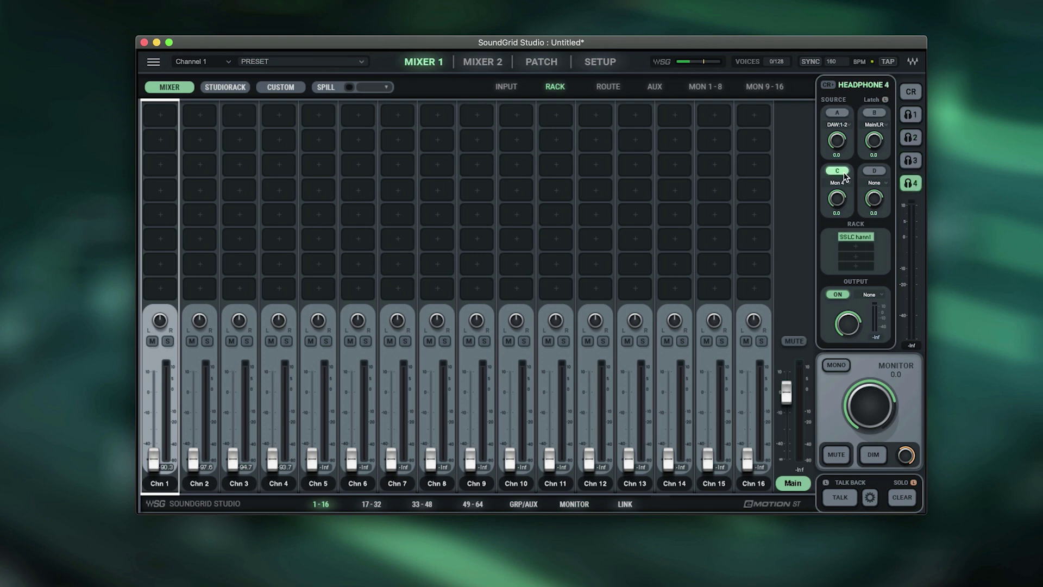
click(840, 113)
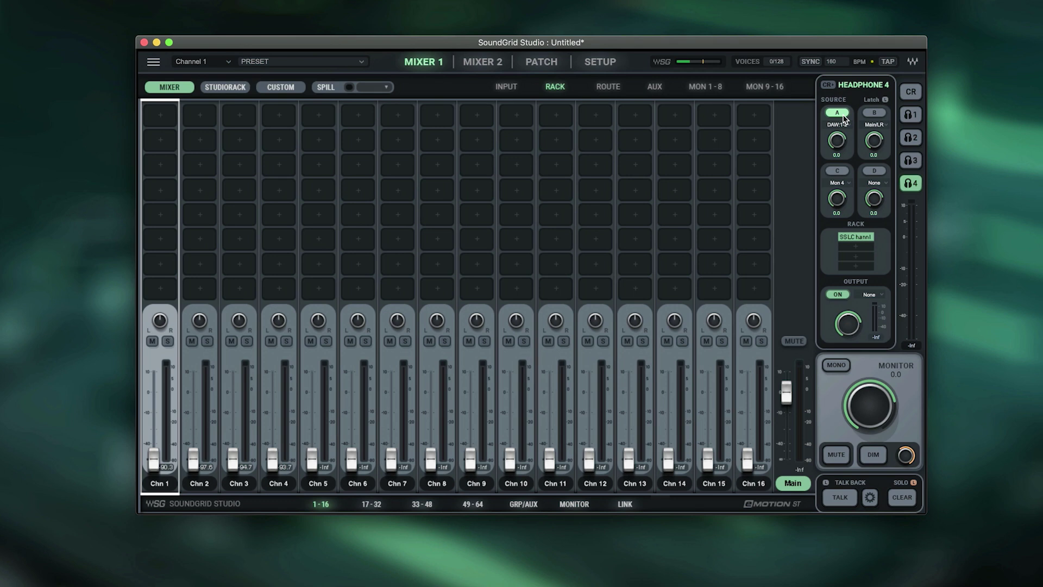
click(839, 170)
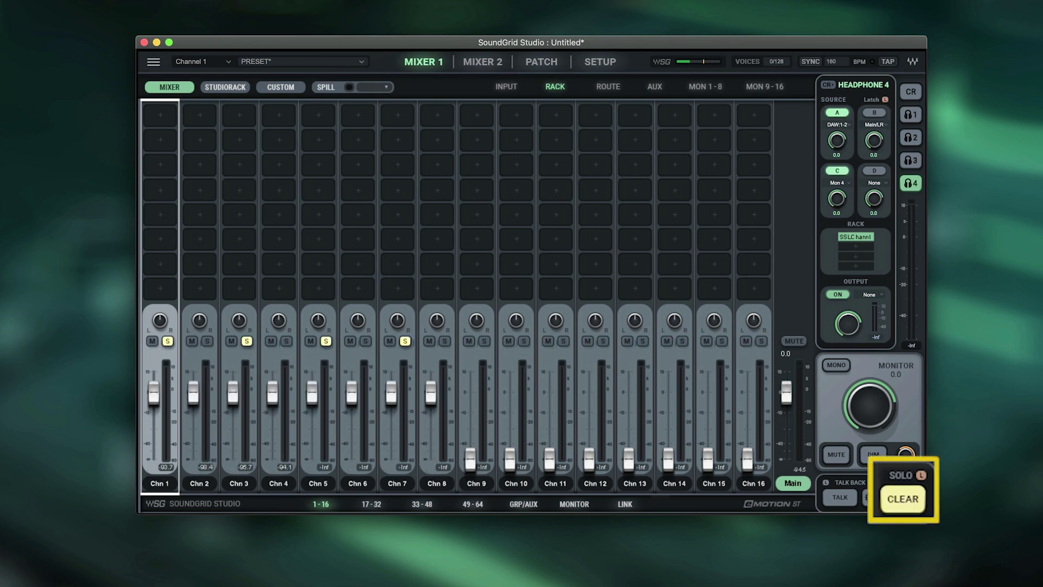
Clear the channel solos with the CLEAR button in the SOLO section
click(903, 499)
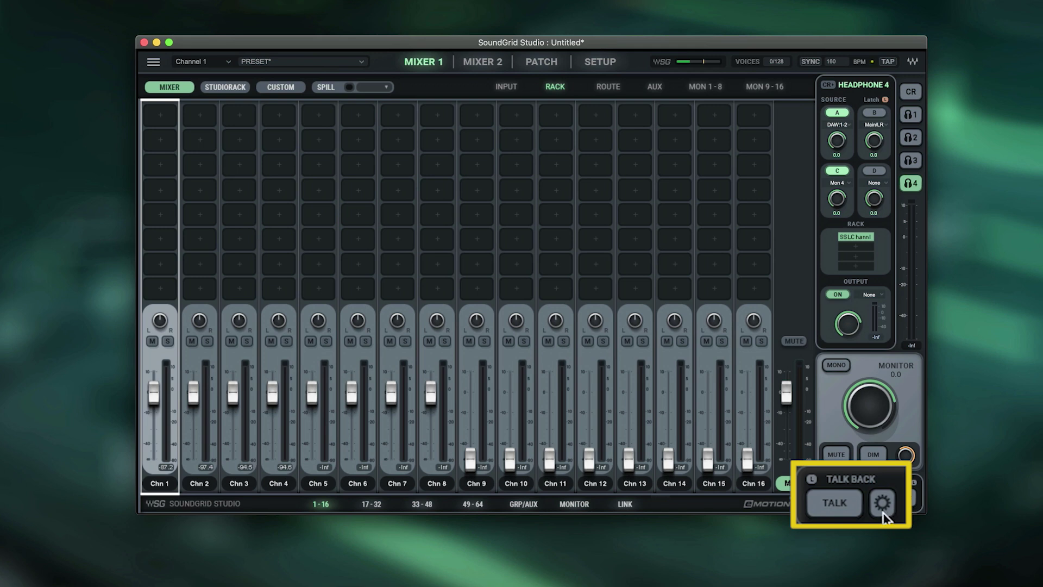
Open the talkback settings using the gear button beside TALK
click(882, 509)
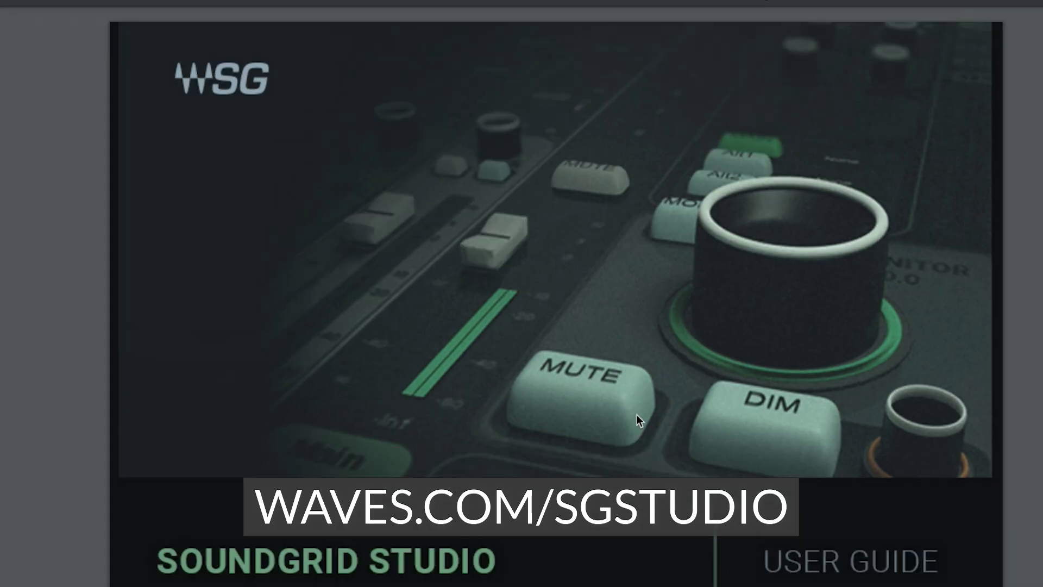
scroll(636, 414, down, 3)
scroll(637, 415, down, 3)
scroll(637, 415, down, 3)
scroll(637, 414, down, 4)
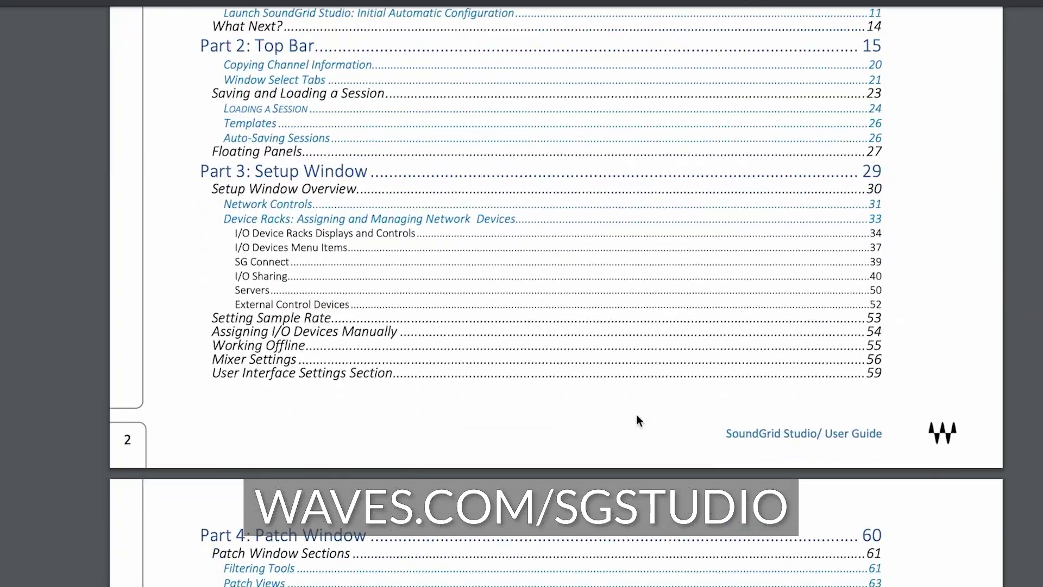
scroll(637, 415, down, 4)
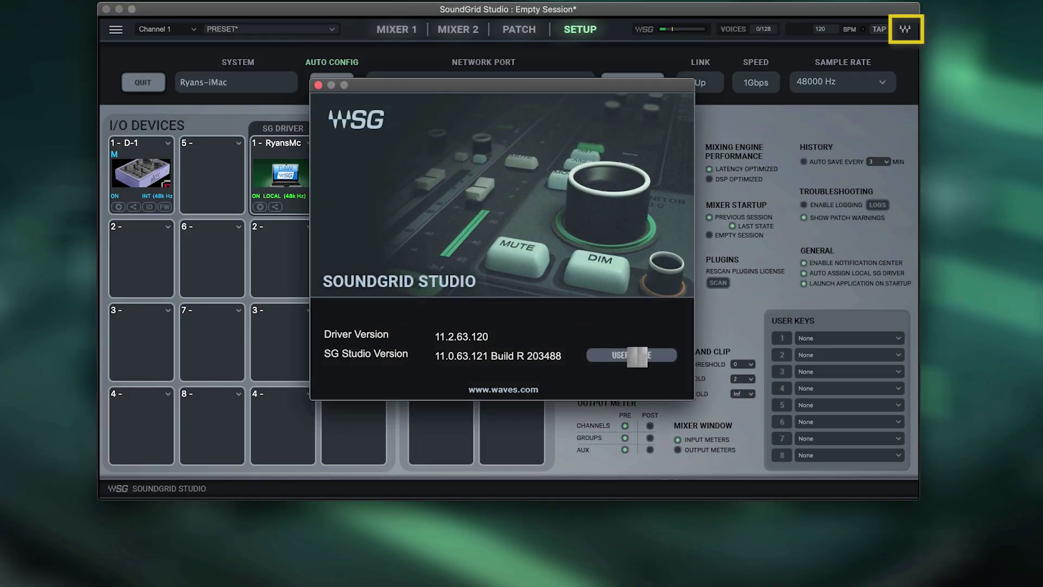